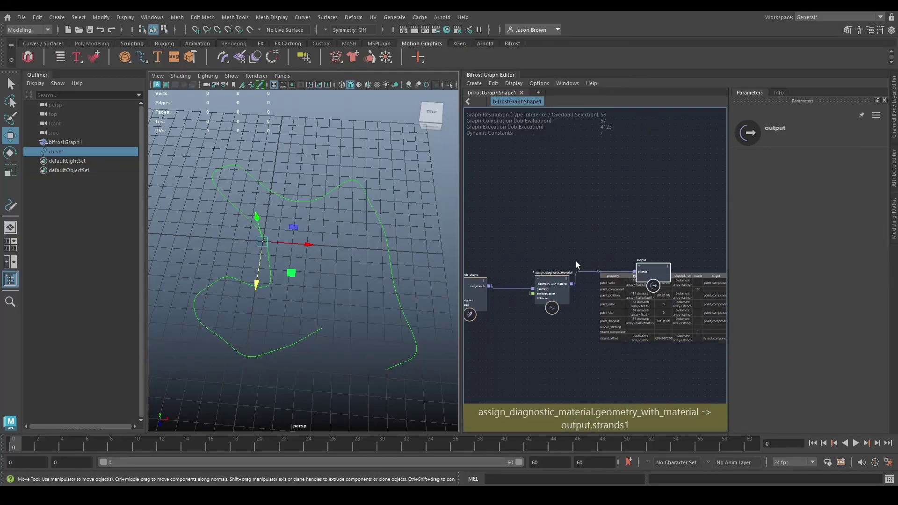
Step: Move the set_strands_shape node above the chain to free space after the "point_size" property node
drag(607, 273, 608, 277)
alt+middle_drag(582, 313, 726, 325)
scroll(630, 320, up, 3)
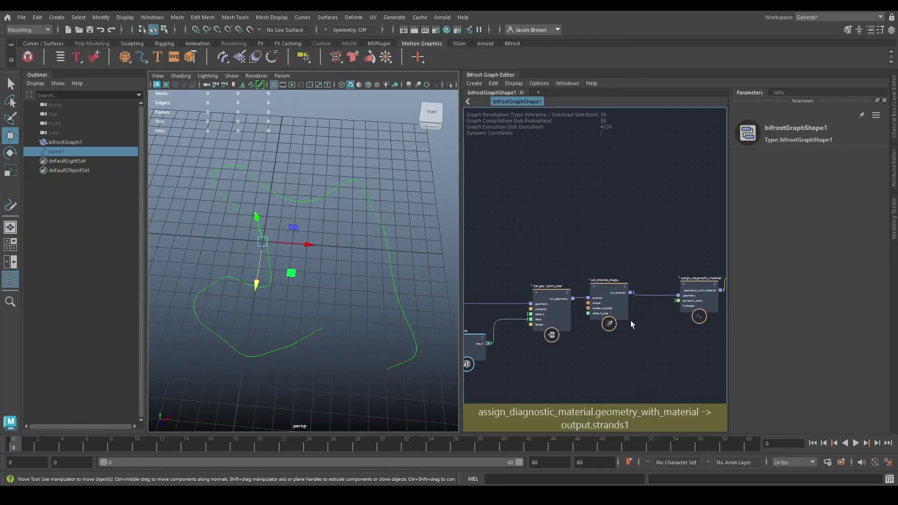
alt+middle_drag(630, 321, 661, 316)
drag(603, 304, 573, 299)
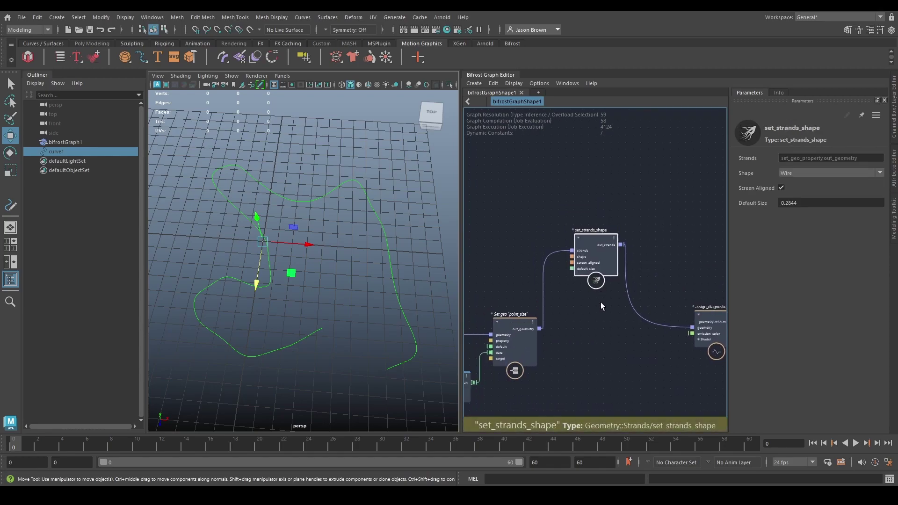
Step: Add a set_strands_size_profile node below set_strands_shape
key(Tab)
text(strands)
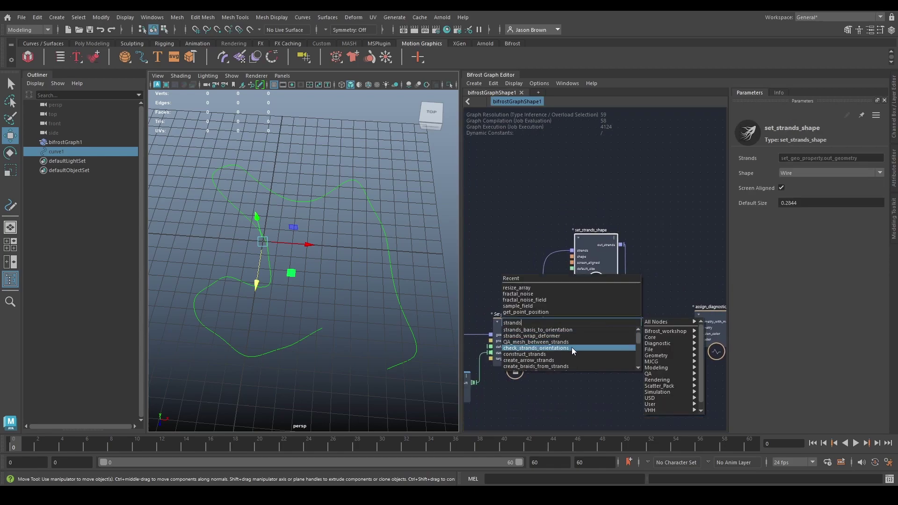
key(BackSpace)
key(BackSpace)
key(BackSpace)
key(BackSpace)
key(BackSpace)
key(BackSpace)
key(BackSpace)
text(set_str)
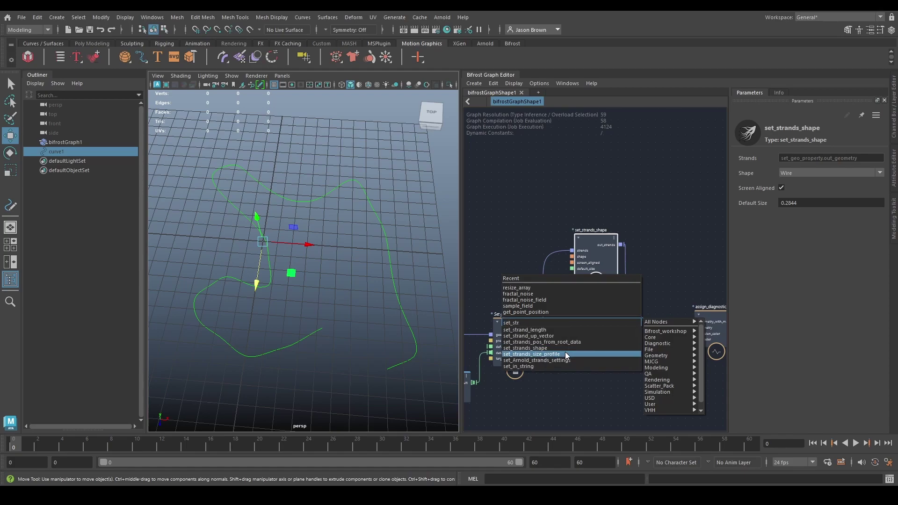
click(565, 354)
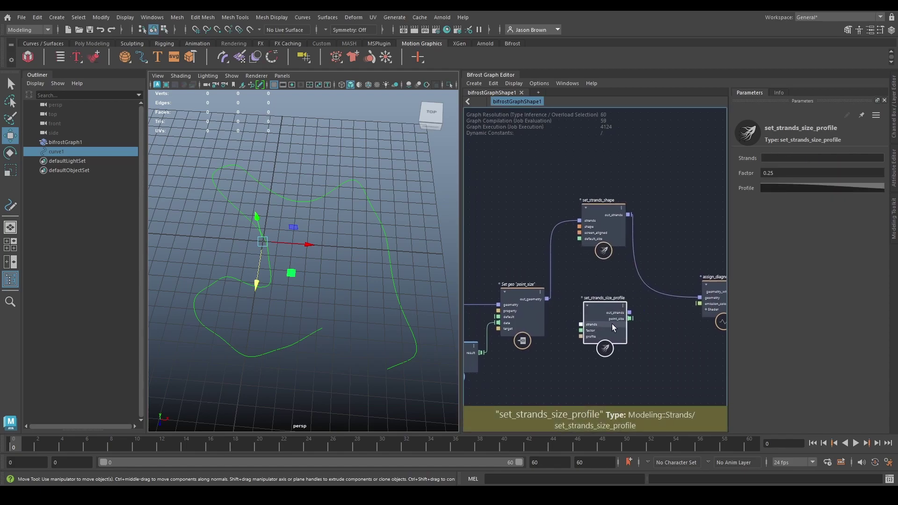
scroll(599, 346, up, 3)
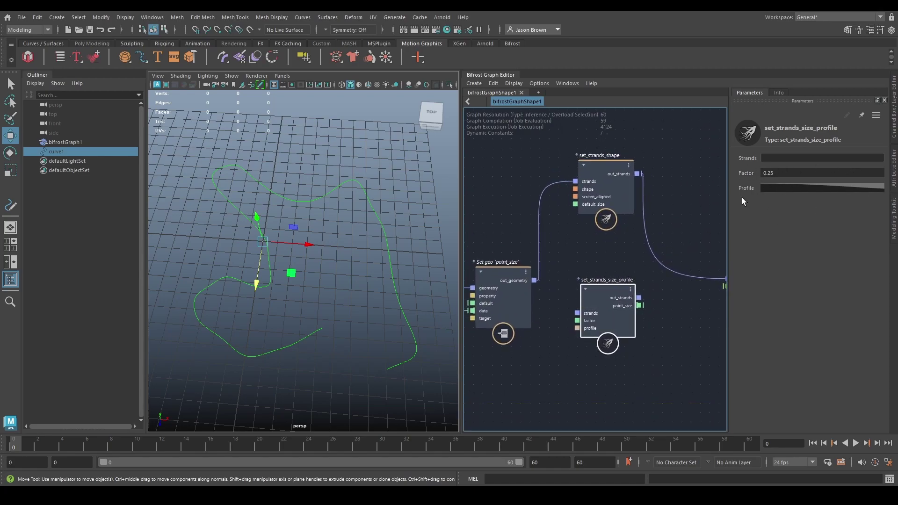
Step: Chain the "point_size" property node through set_strands_size_profile and set_strands_shape into the geometry input of assign_diagnostic_material
drag(534, 280, 578, 313)
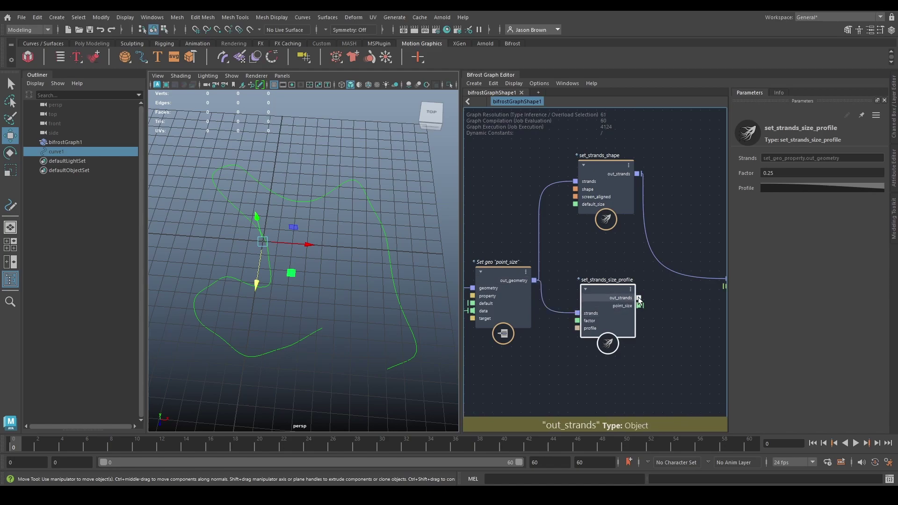
drag(671, 290, 658, 284)
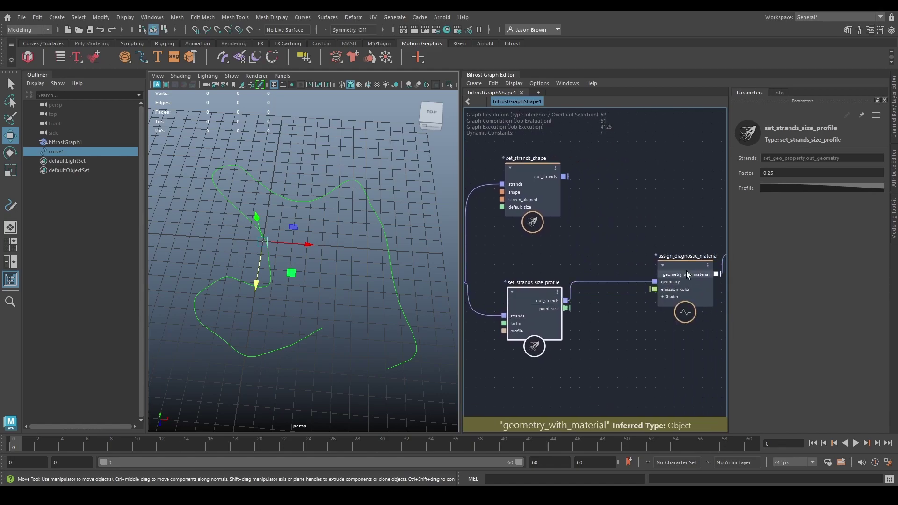
middle_drag(641, 241, 541, 275)
drag(545, 226, 622, 235)
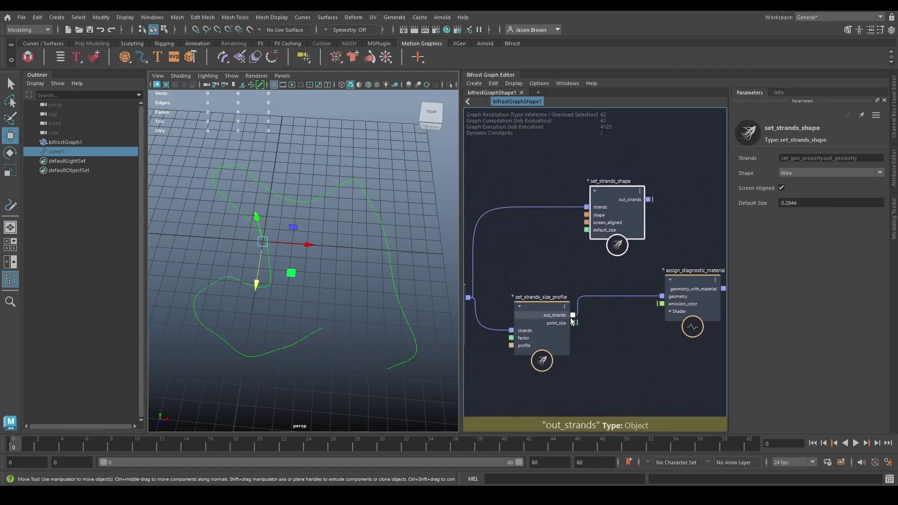
drag(571, 310, 588, 207)
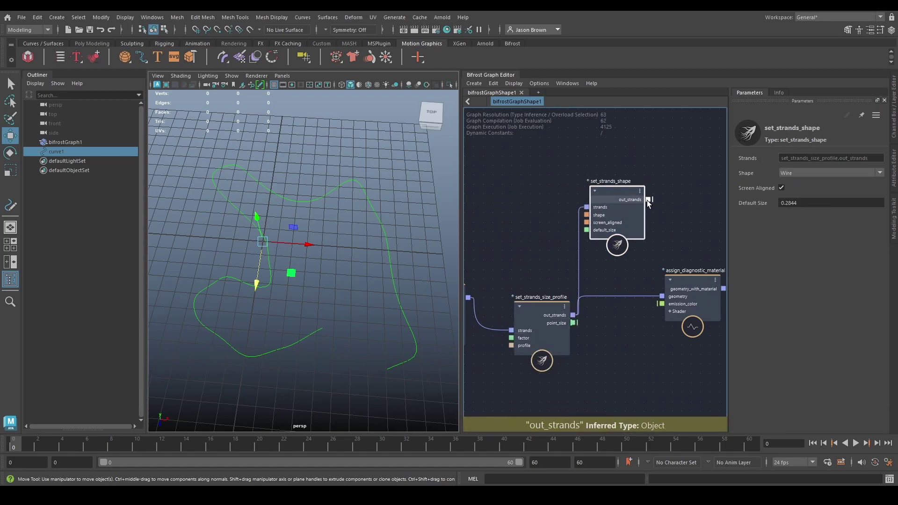
drag(648, 200, 659, 292)
middle_drag(649, 315, 656, 305)
drag(657, 190, 670, 286)
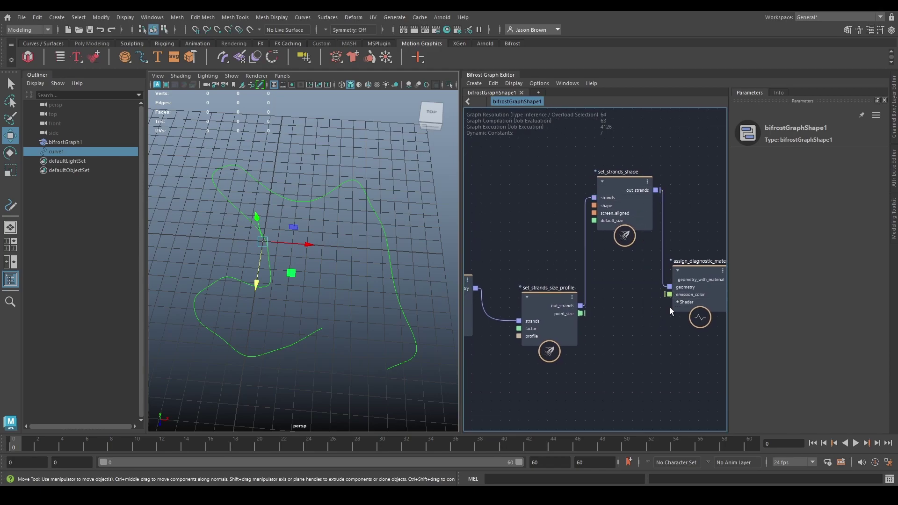
Step: Set the Shape of the set_strands_shape node to Ribbon
click(624, 212)
click(804, 173)
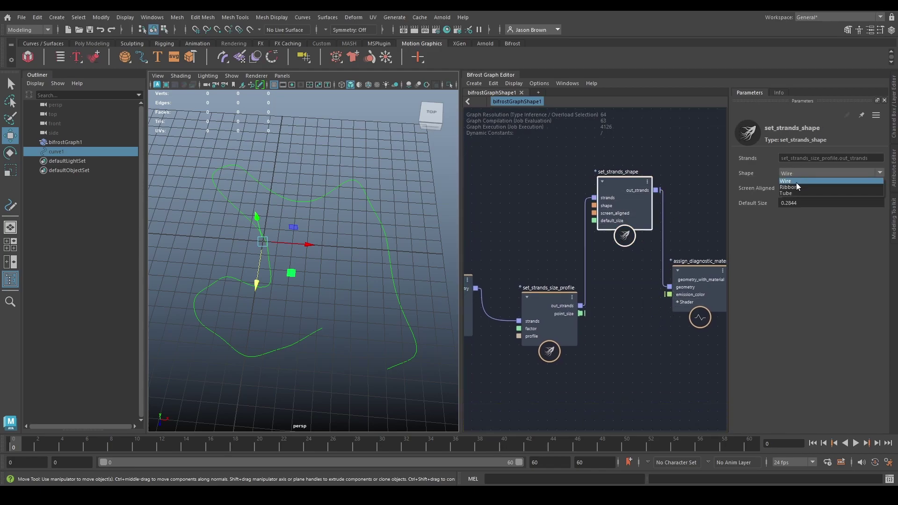
click(795, 185)
Step: Rewire the chain so set_strands_shape feeds set_strands_size_profile, which connects directly to assign_diagnostic_material
alt+middle_drag(626, 320, 635, 326)
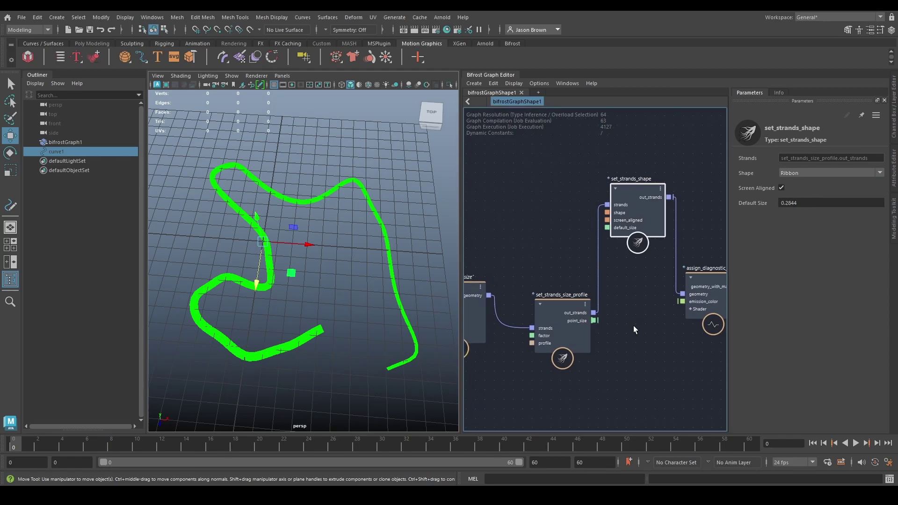
alt+middle_drag(580, 328, 618, 335)
drag(670, 234, 673, 209)
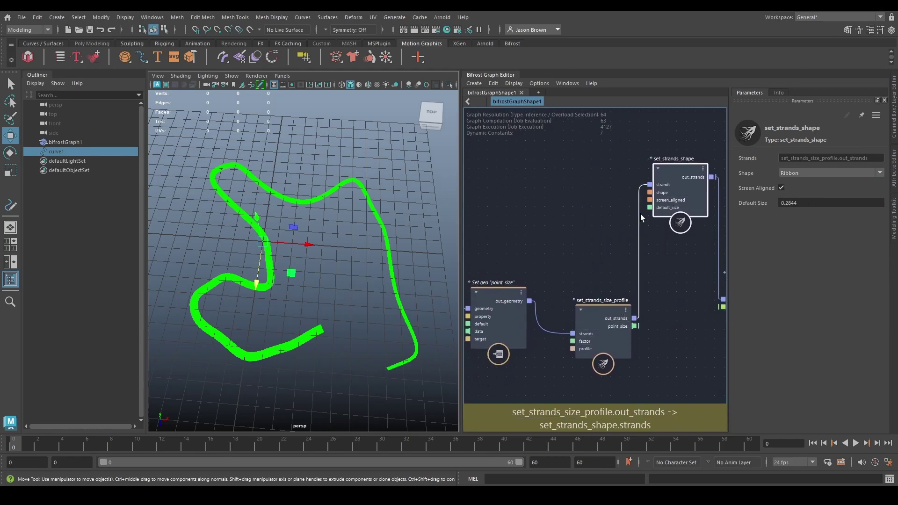
alt+middle_drag(664, 273, 597, 273)
drag(568, 319, 655, 301)
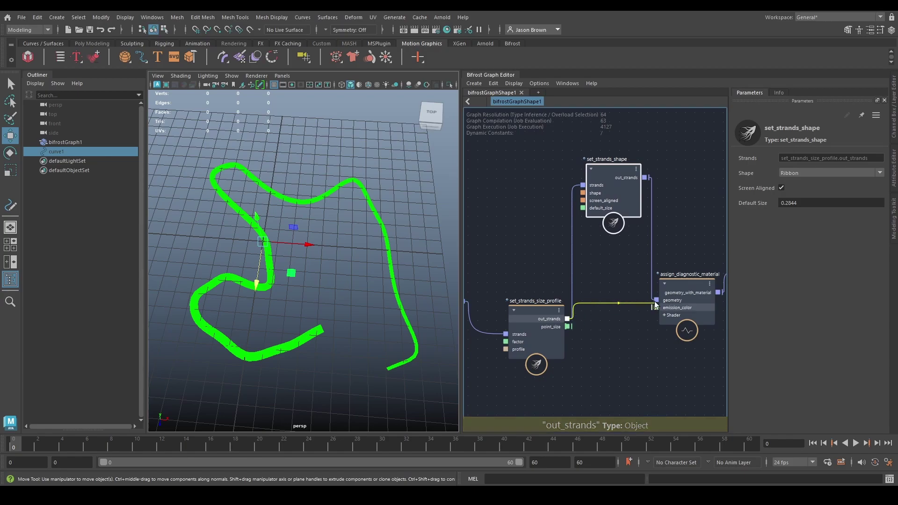
drag(538, 324, 594, 318)
alt+middle_drag(558, 264, 632, 257)
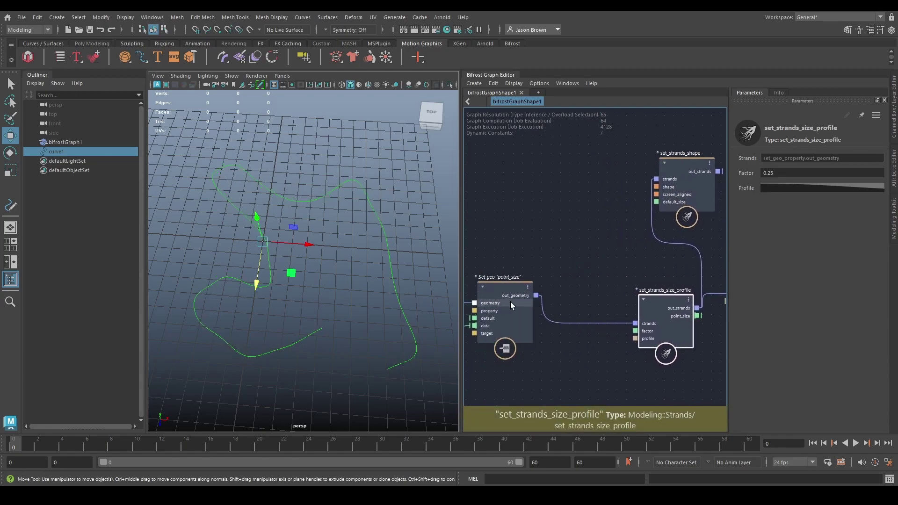
drag(510, 302, 486, 322)
drag(561, 281, 635, 323)
alt+middle_drag(631, 256, 597, 261)
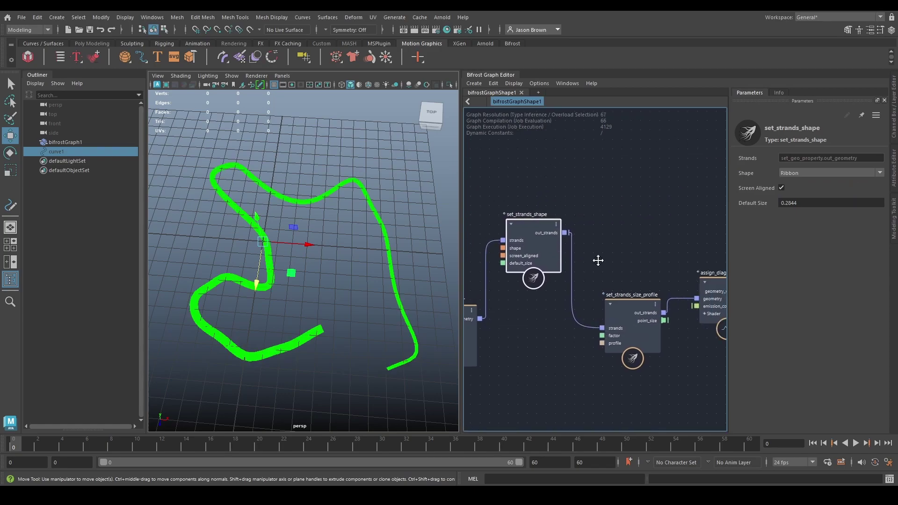
Step: Open the profile curve of set_strands_size_profile in a separate FCurve Editor window and place it beside the viewport
click(632, 306)
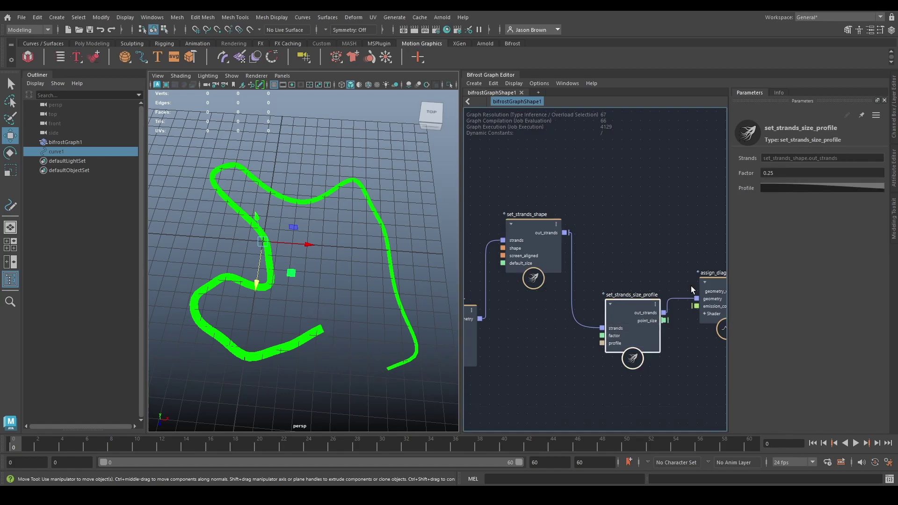
click(864, 192)
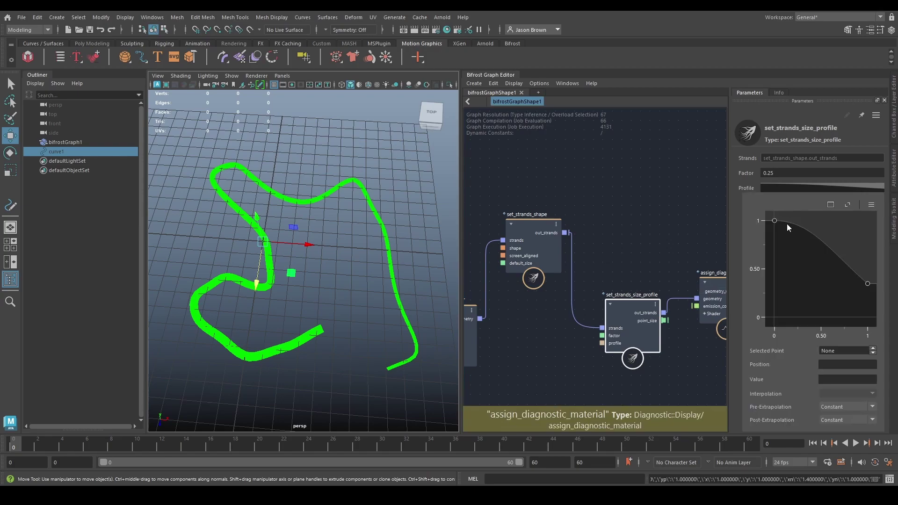
click(832, 204)
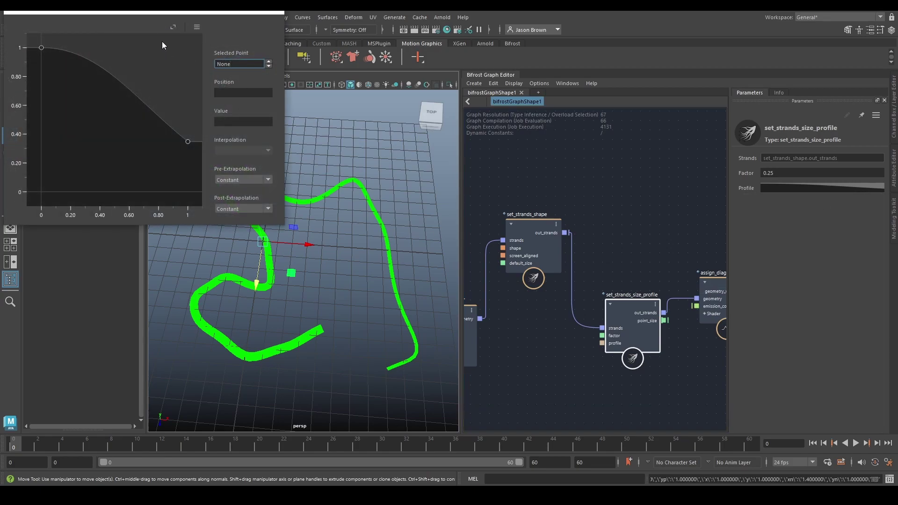
drag(145, 13, 609, 106)
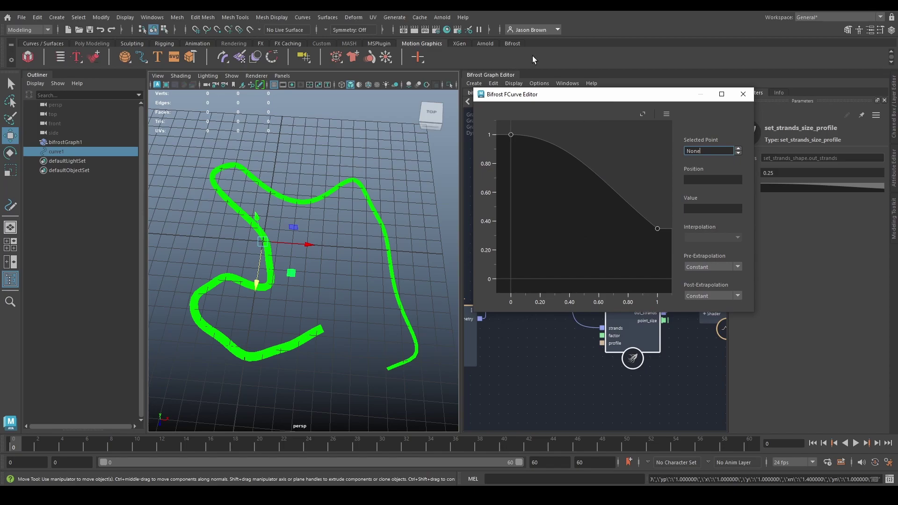
Step: Lower the profile's end point to about 0.02, add a point at about 0.52, 0.95, and move the start point to about 0.06, 0.22
drag(656, 230, 658, 280)
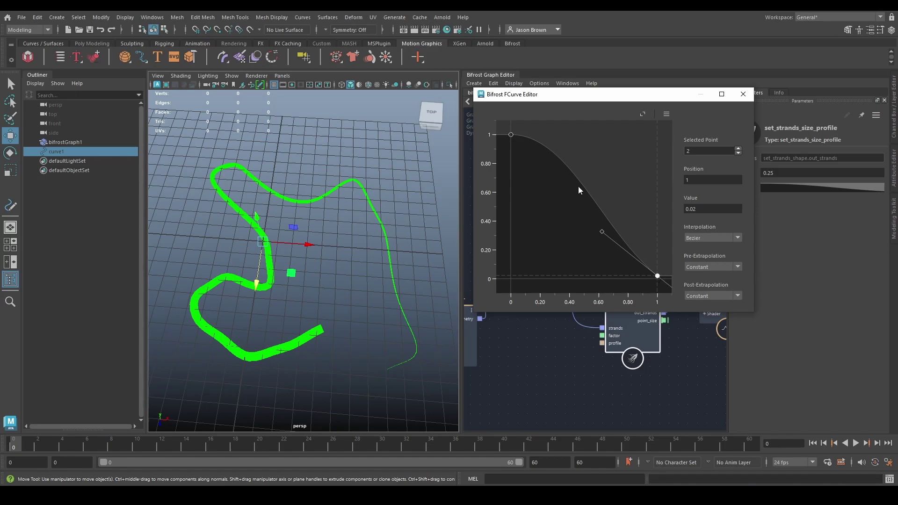
drag(585, 190, 588, 143)
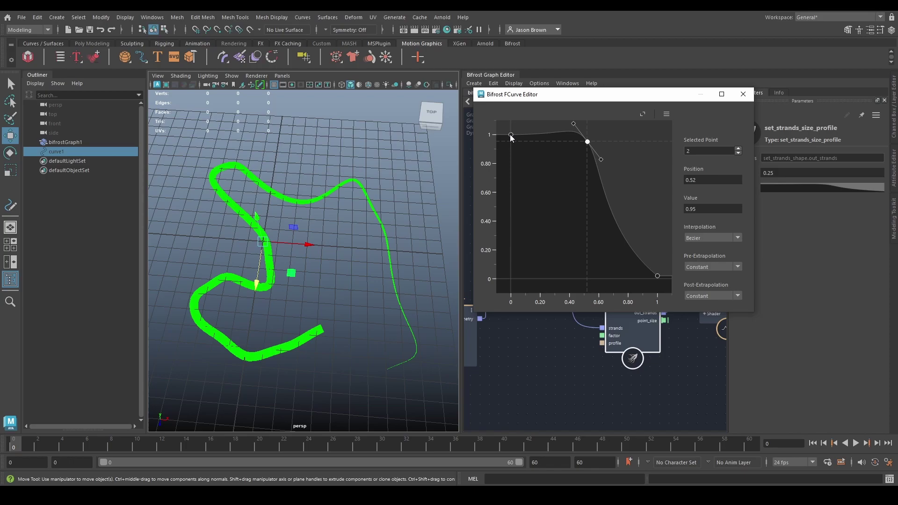
drag(511, 136, 519, 247)
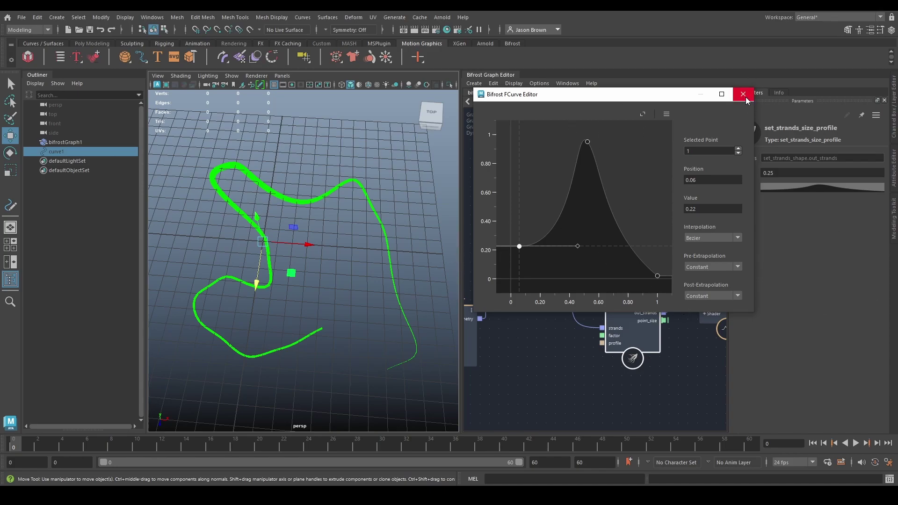
Step: Raise the profile's first point to a value of about 0.34 at position 0.05 and close the curve editor
drag(628, 95, 605, 90)
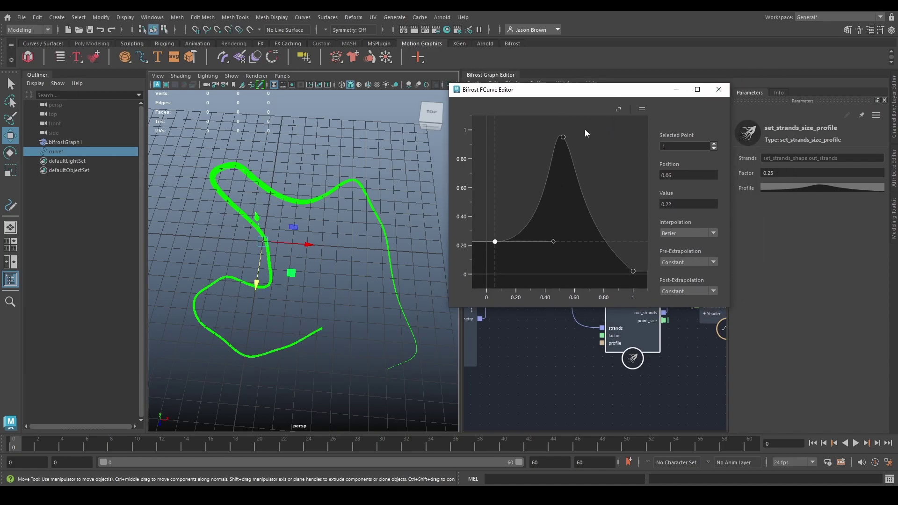
click(563, 137)
mouse_move(495, 242)
mouse_down()
mouse_move(491, 277)
mouse_move(494, 226)
mouse_up()
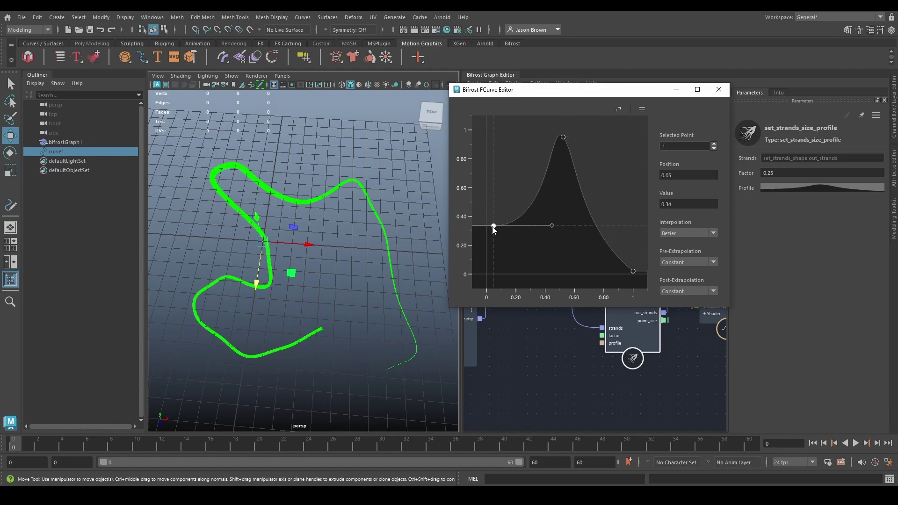
click(718, 90)
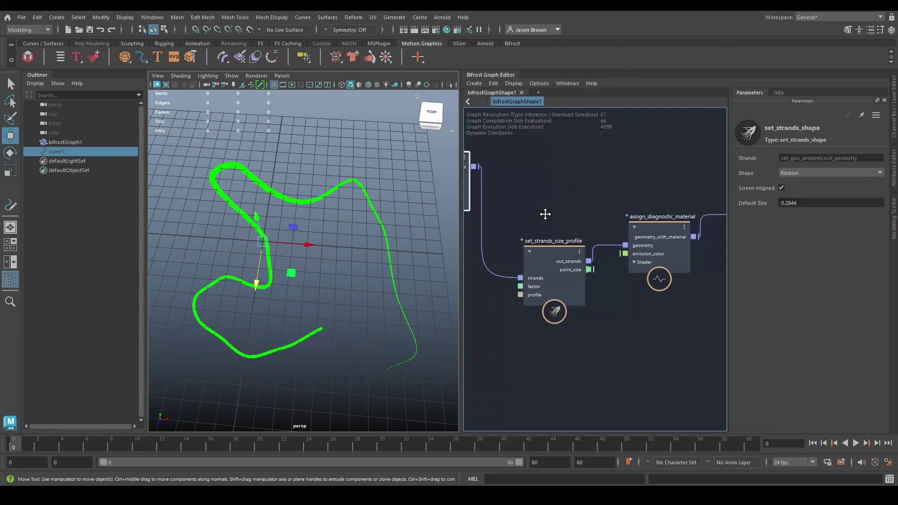
Step: Space out set_strands_size_profile and display the geometry properties on its connection to assign_diagnostic_material
drag(535, 249, 507, 243)
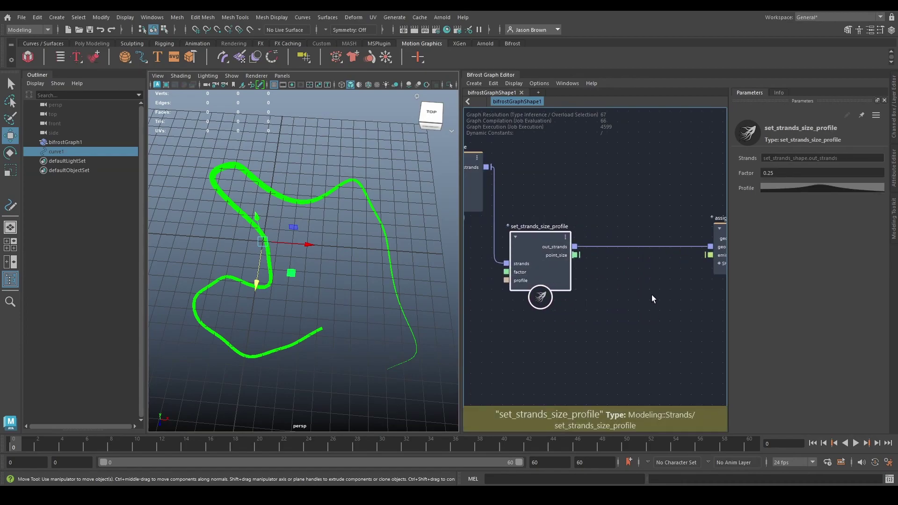
alt+middle_drag(651, 295, 609, 294)
key(Tab)
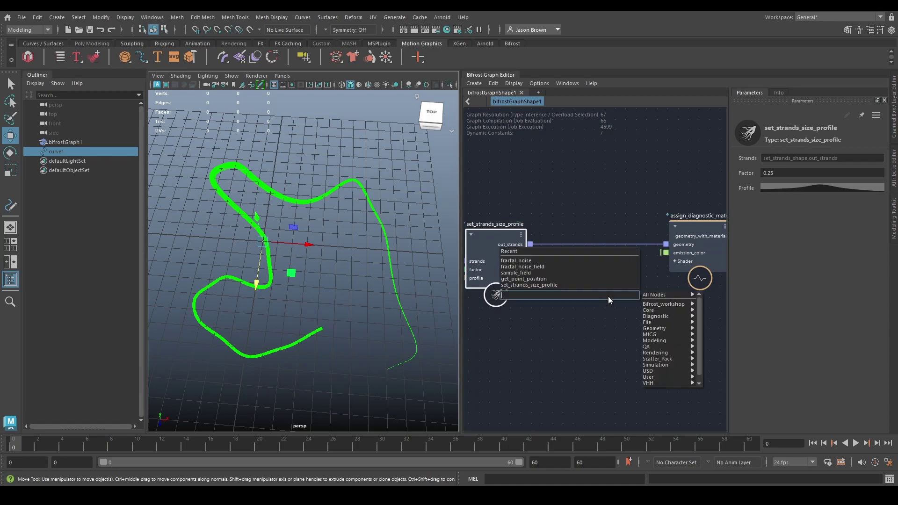
click(636, 320)
drag(599, 262, 599, 263)
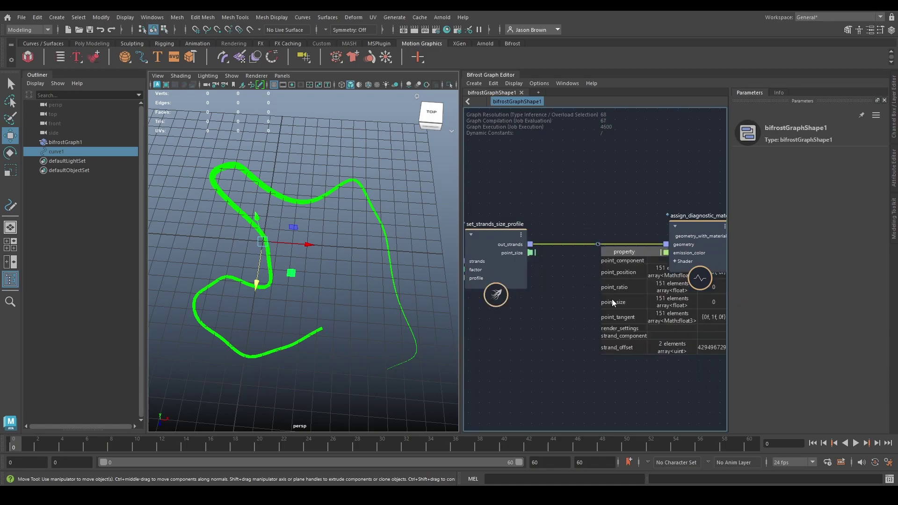
Step: Look inside the set_strands_size_profile compound and its check_point_ratio node to examine how the point_ratio property is handled
middle_drag(567, 285, 655, 305)
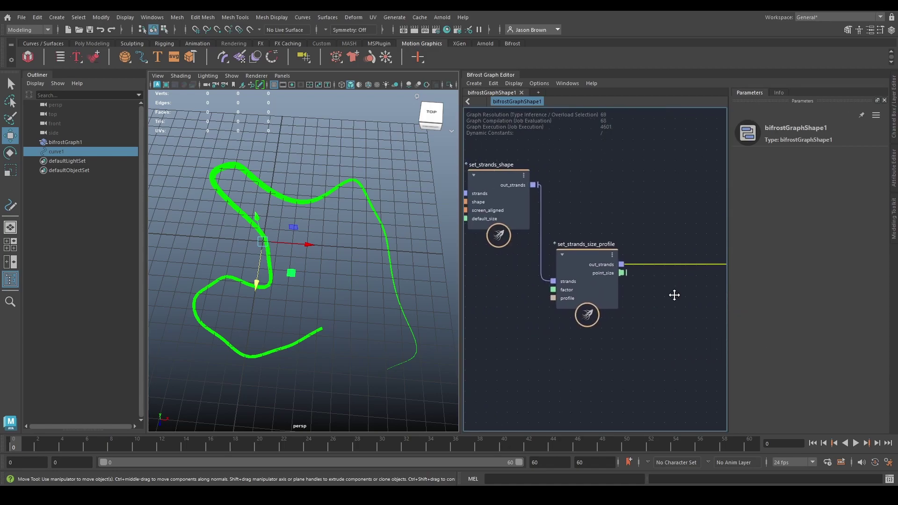
double_click(561, 274)
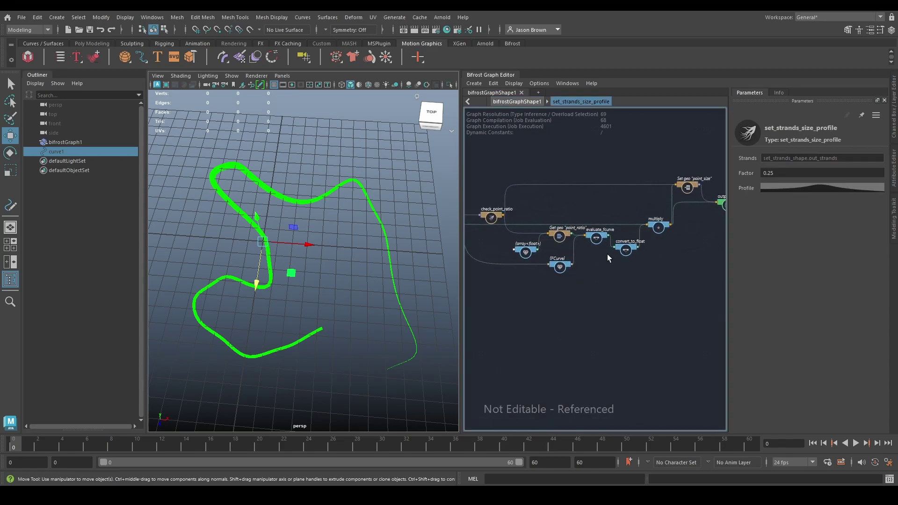
scroll(607, 255, up, 3)
middle_drag(573, 268, 756, 337)
scroll(608, 296, up, 2)
double_click(588, 231)
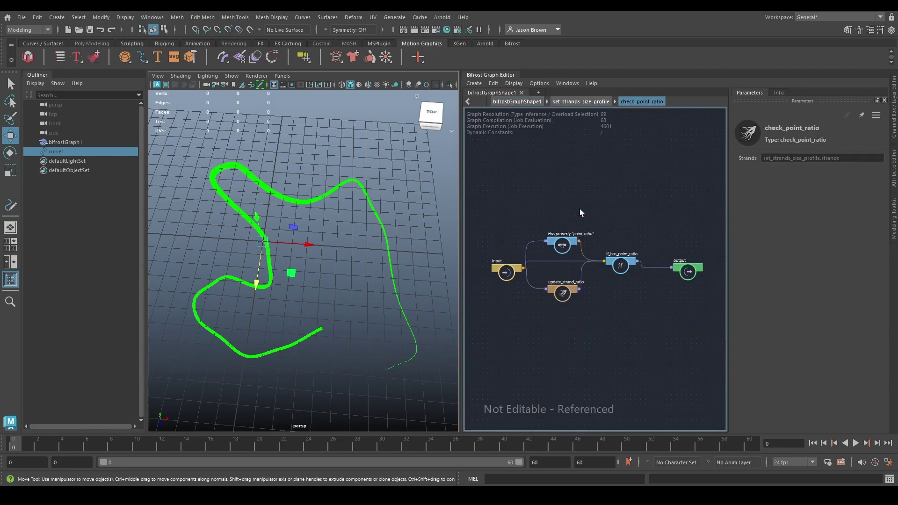
scroll(582, 210, up, 4)
middle_drag(608, 243, 605, 190)
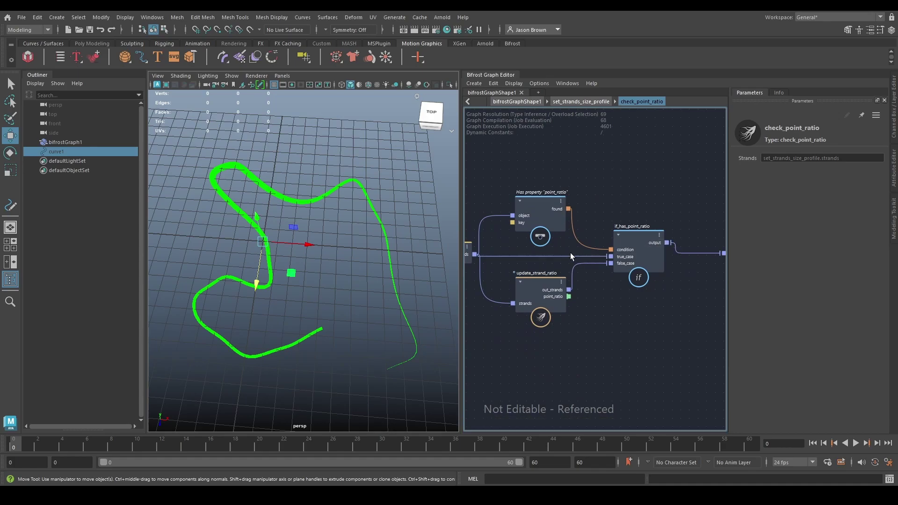
middle_drag(570, 253, 611, 237)
click(590, 274)
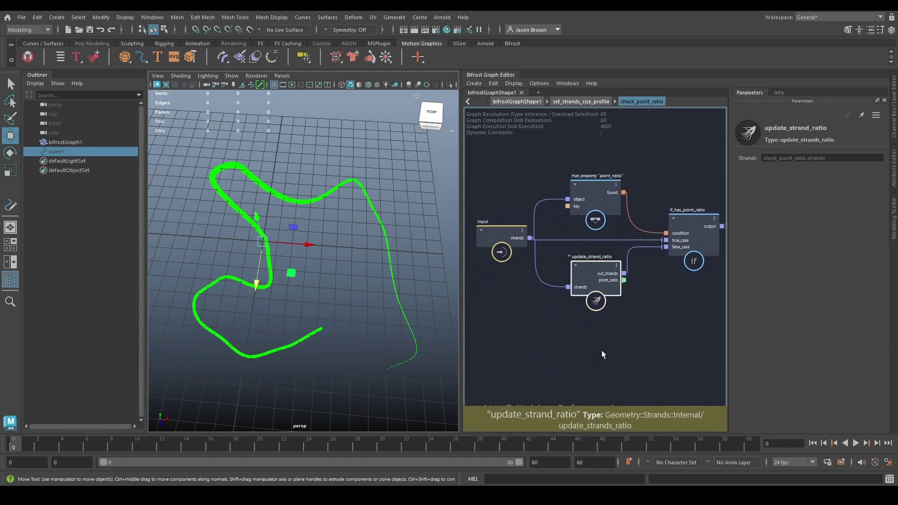
Step: Return to the top-level graph and paste the copied update_strand_ratio node above set_strands_size_profile
key(alt+Left)
key(alt+Left)
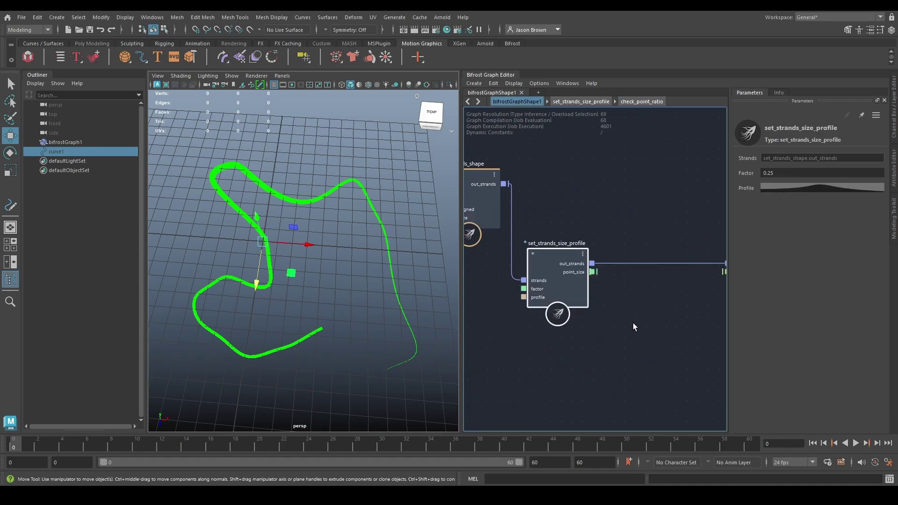
middle_drag(600, 231, 605, 286)
click(580, 218)
key(ctrl+v)
drag(582, 246, 586, 198)
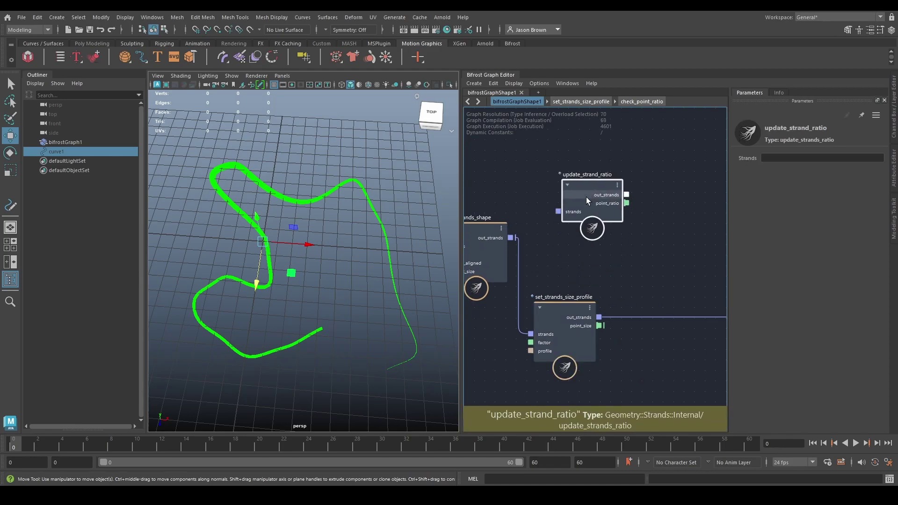
middle_drag(617, 256, 575, 264)
drag(556, 243, 531, 219)
middle_drag(581, 272, 609, 244)
scroll(597, 216, down, 1)
scroll(595, 229, down, 1)
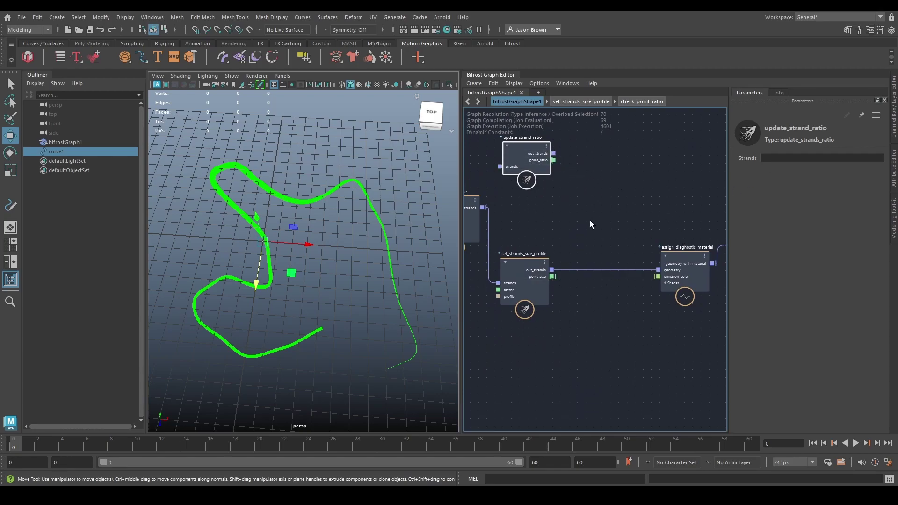
Step: Shift the output node away from assign_diagnostic_material and add a get_geo_property node fed by set_strands_size_profile's out_strands
middle_drag(658, 329, 577, 310)
middle_drag(633, 256, 661, 262)
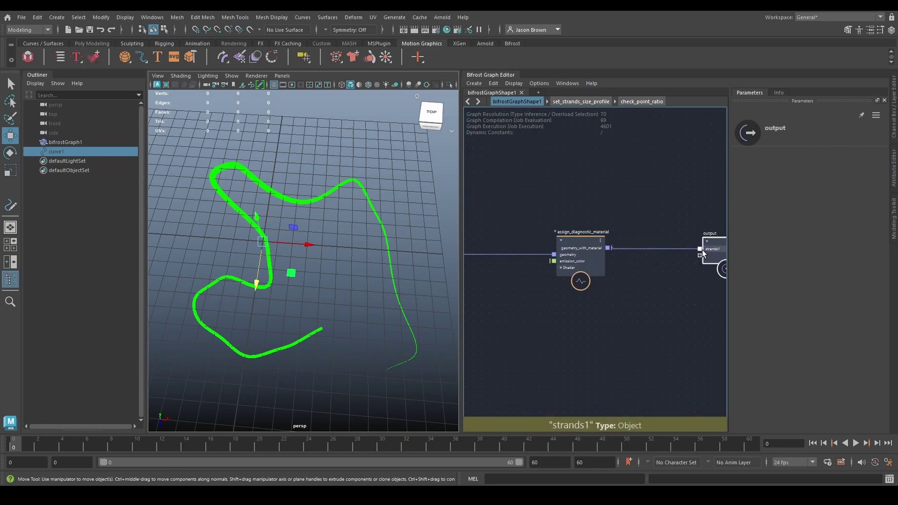
click(629, 253)
drag(630, 252, 653, 250)
middle_drag(574, 268, 668, 269)
click(512, 282)
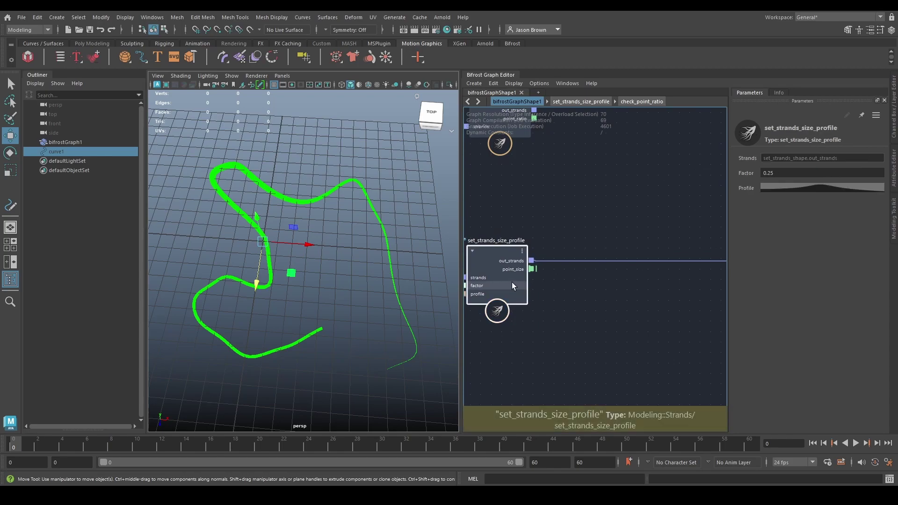
key(Tab)
text(get_geo)
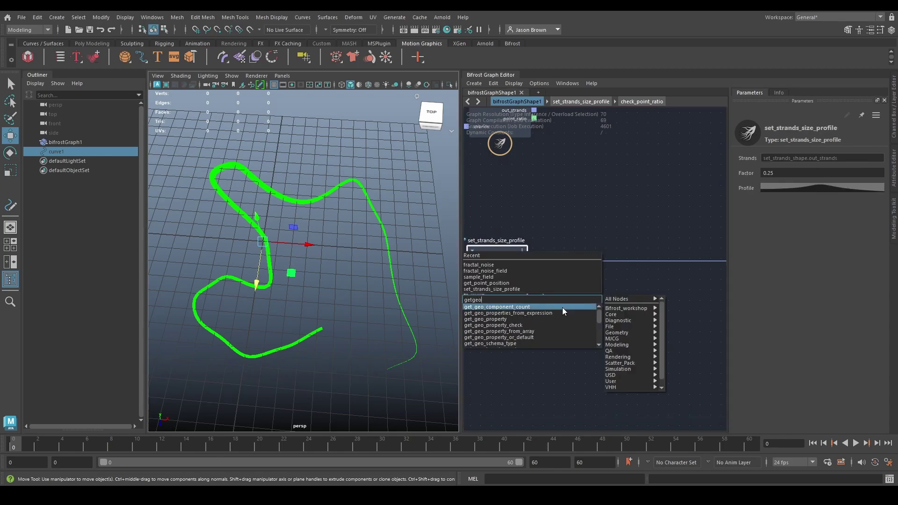
click(529, 320)
drag(557, 325, 567, 319)
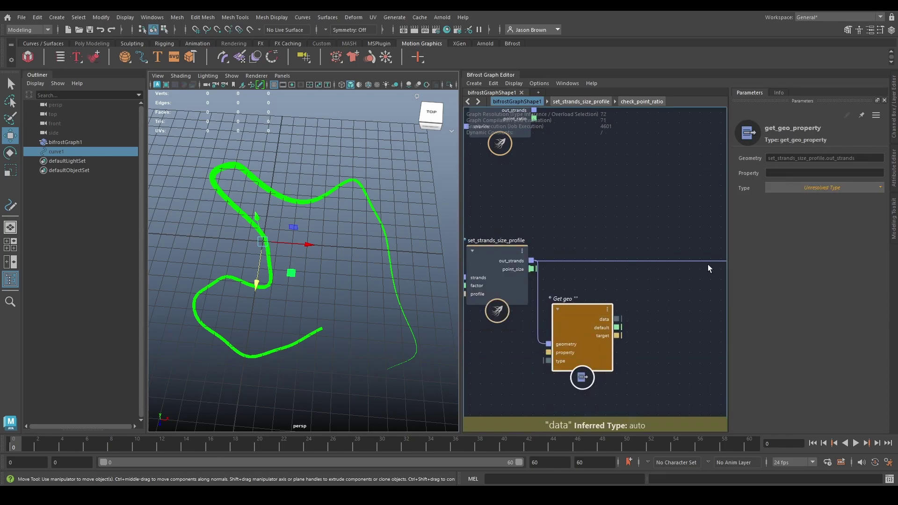
Step: Set the get_geo_property node's property to point_ratio and assign a value type to its type port
click(773, 173)
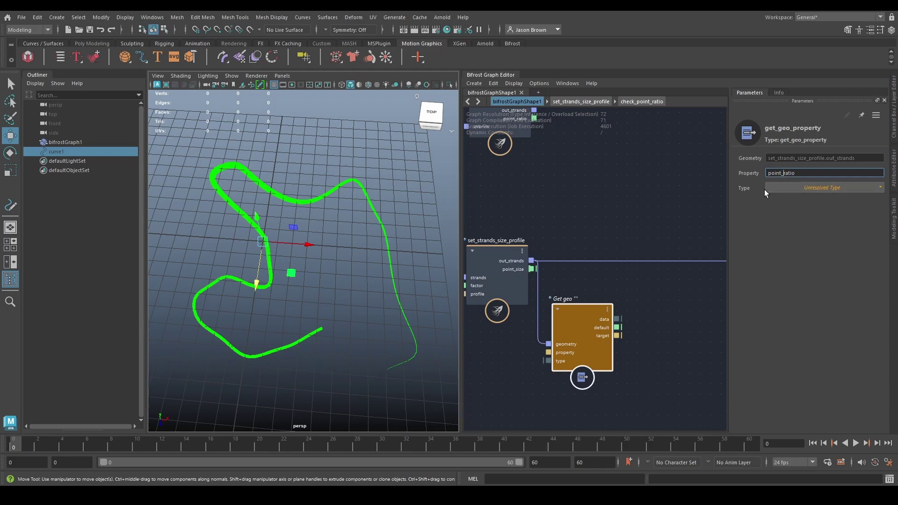
right_click(550, 360)
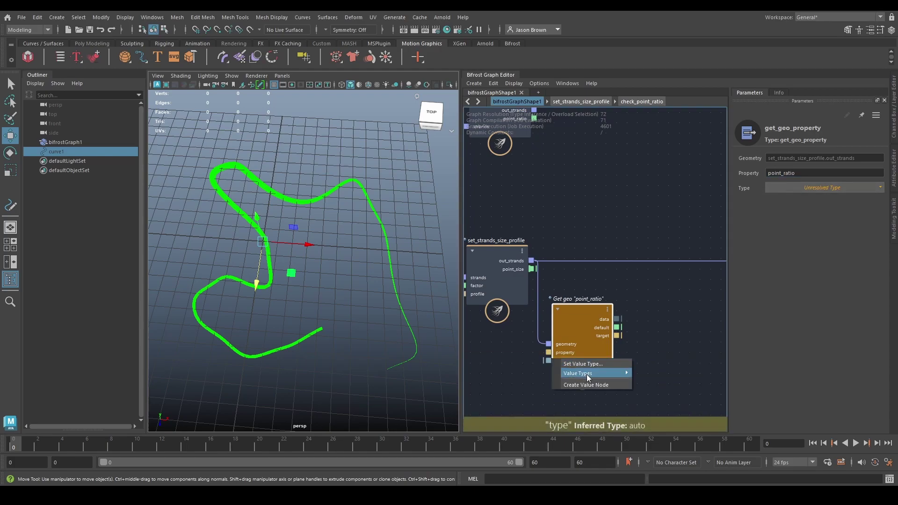
mouse_move(586, 373)
click(670, 388)
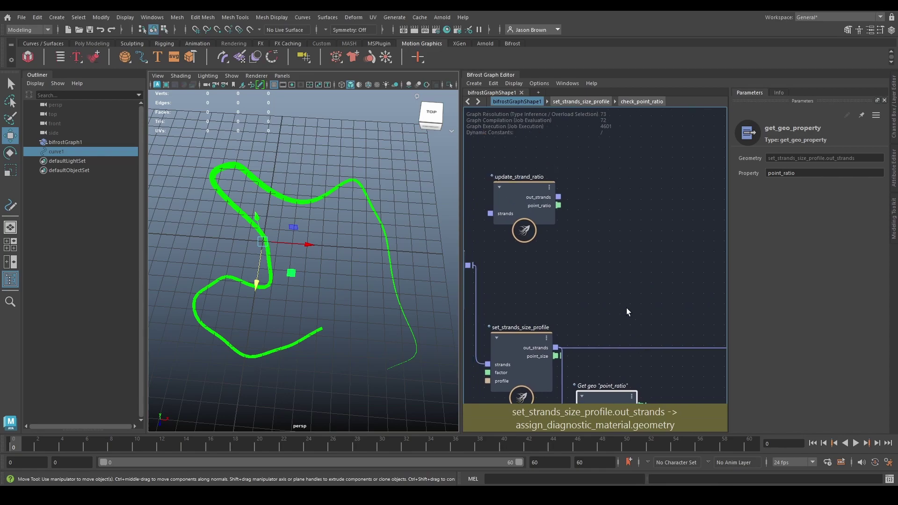
Step: Display the geometry properties on the connection into assign_diagnostic_material to check the point_ratio entry
alt+middle_drag(637, 291, 543, 195)
double_click(585, 251)
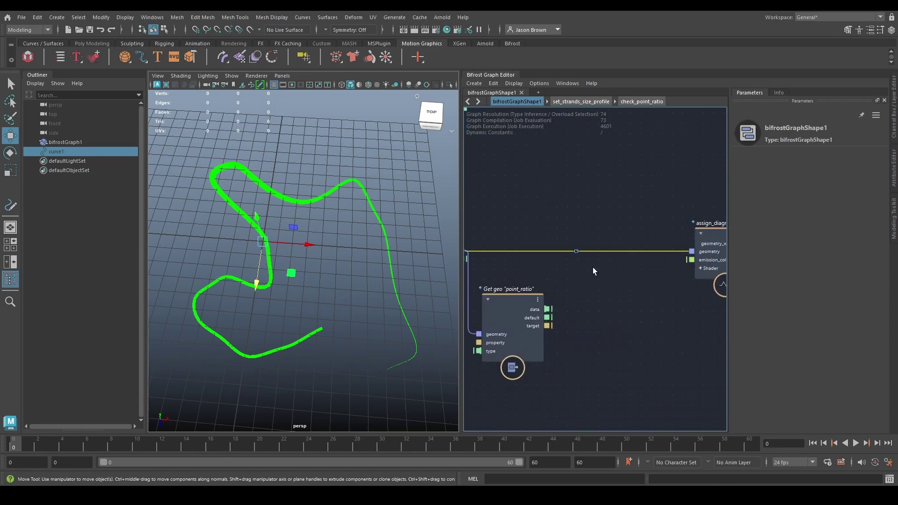
middle_drag(622, 354, 581, 367)
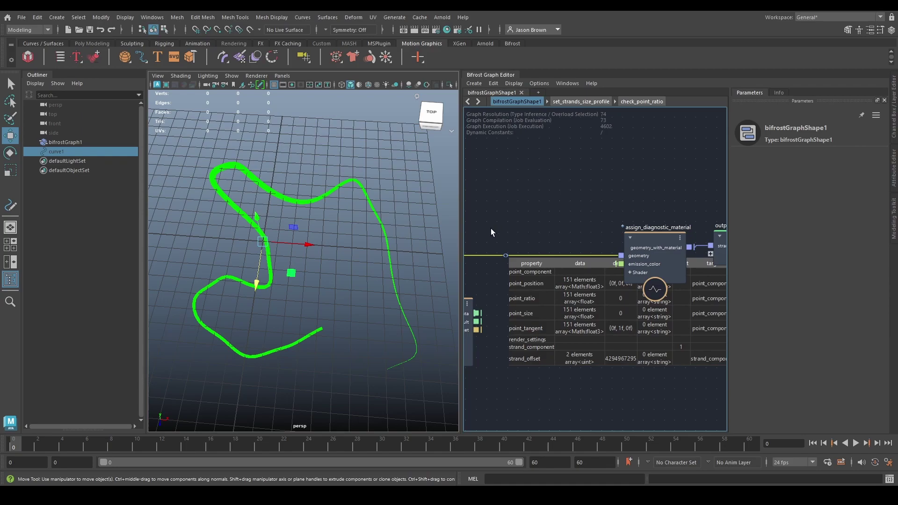
Step: Add a separate float3 value node below the strands connection and set it to 0, 1, 0
middle_drag(515, 288, 592, 284)
key(Tab)
text(value)
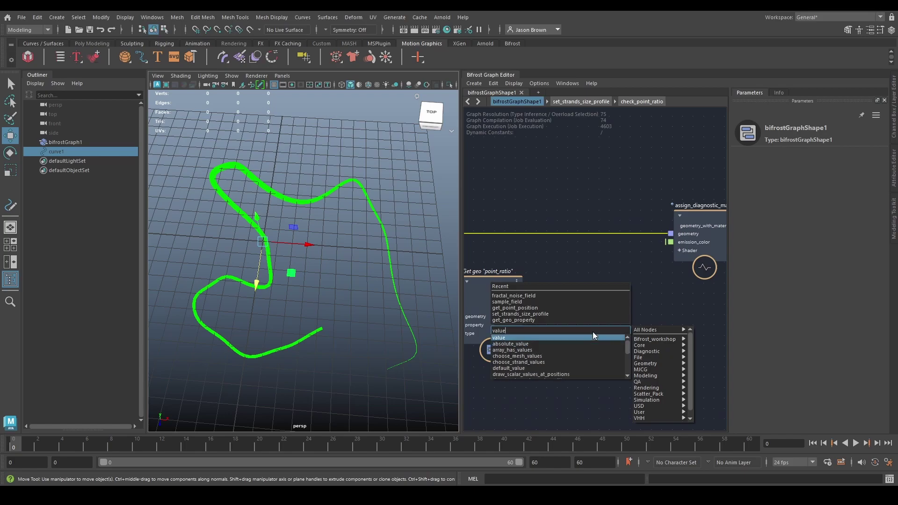
key(Return)
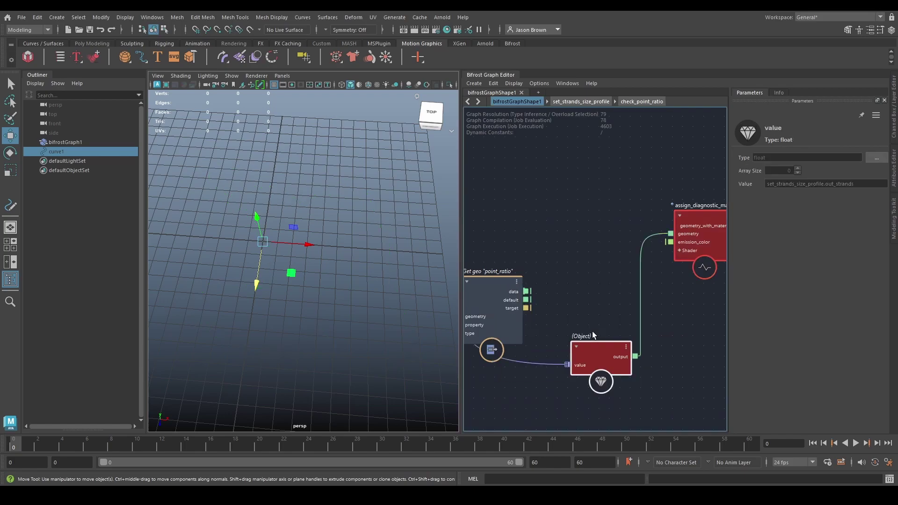
click(815, 187)
text(1)
key(Return)
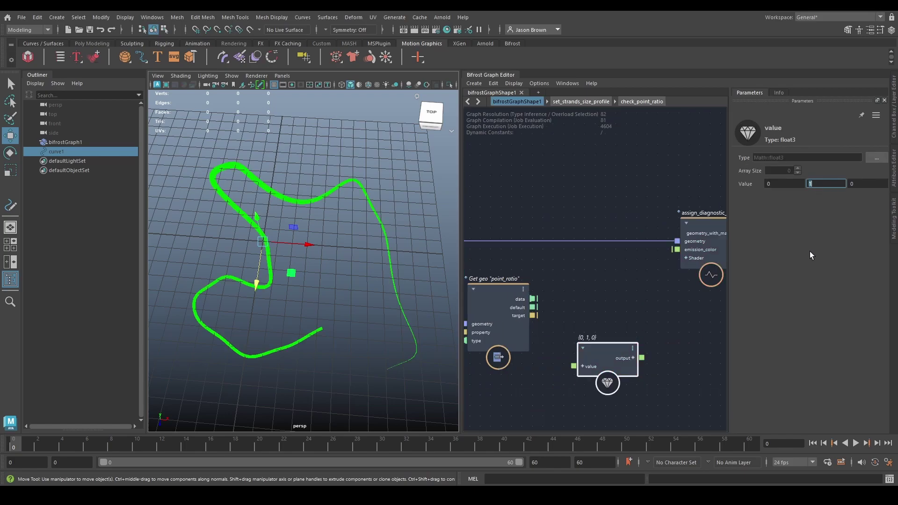
Step: Add a multiply node that combines the 0, 1, 0 value with the point_ratio data
middle_drag(558, 312, 572, 283)
drag(605, 329, 657, 295)
text(multi)
key(Return)
drag(548, 270, 643, 319)
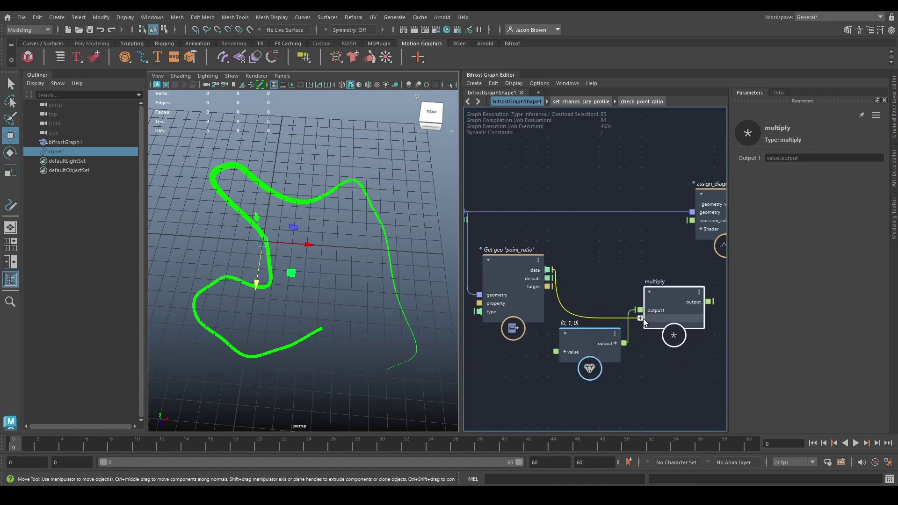
Step: Move assign_diagnostic_material and output farther along the graph and connect the multiply output to emission_color
middle_drag(651, 347, 548, 372)
middle_drag(648, 330, 538, 343)
drag(499, 189, 619, 316)
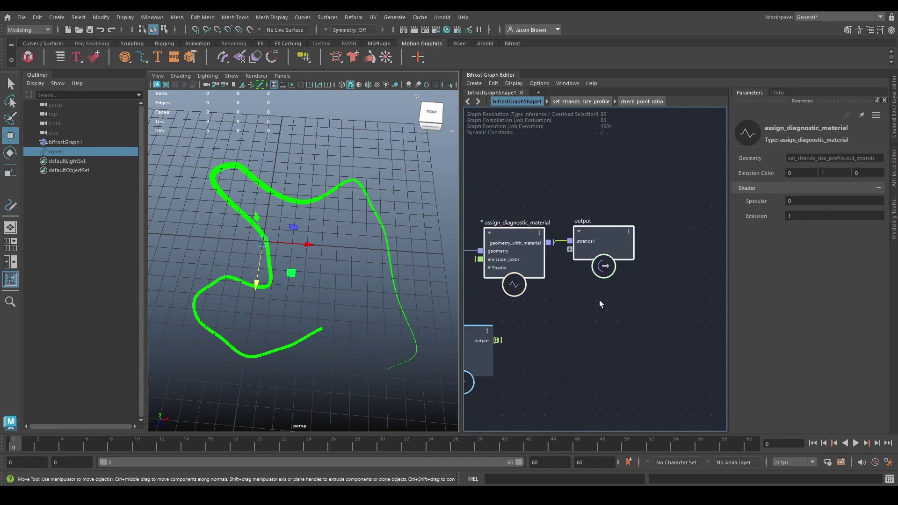
drag(538, 255, 614, 254)
middle_drag(538, 309, 642, 298)
drag(563, 323, 659, 249)
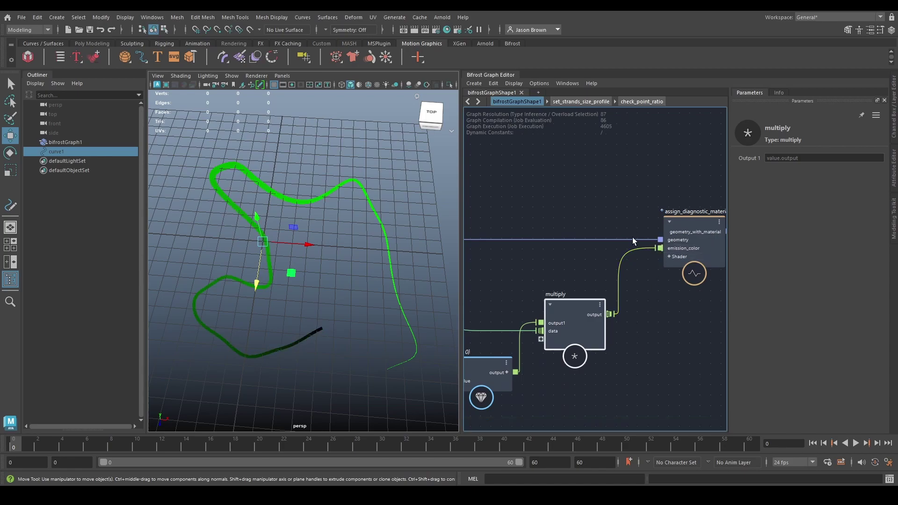
Step: Add a first_in_array node fed by get_point_position's point_position output, below fractal_noise_field
middle_drag(596, 414, 674, 383)
middle_drag(624, 382, 660, 397)
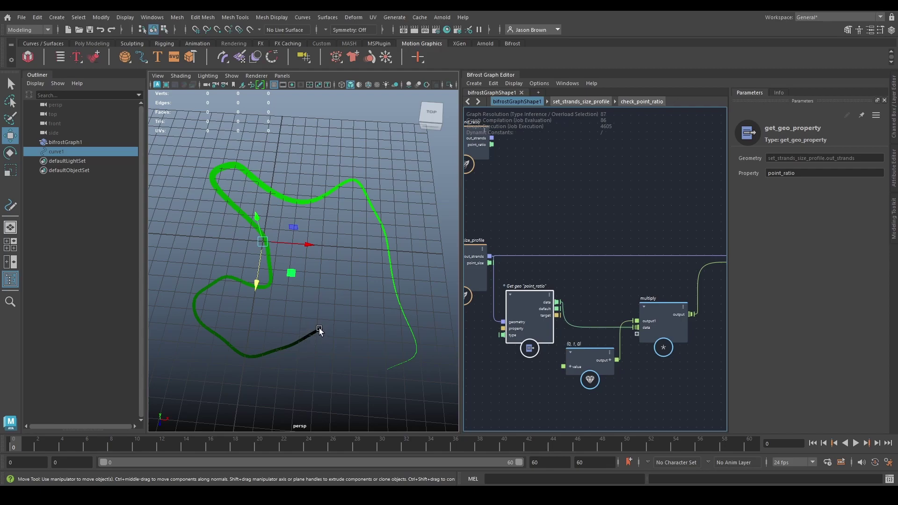
alt+middle_drag(471, 340, 559, 383)
scroll(597, 330, up, 2)
alt+middle_drag(601, 327, 782, 327)
alt+middle_drag(584, 372, 682, 326)
drag(620, 332, 592, 331)
alt+middle_drag(586, 360, 685, 359)
middle_drag(516, 389, 516, 320)
key(Tab)
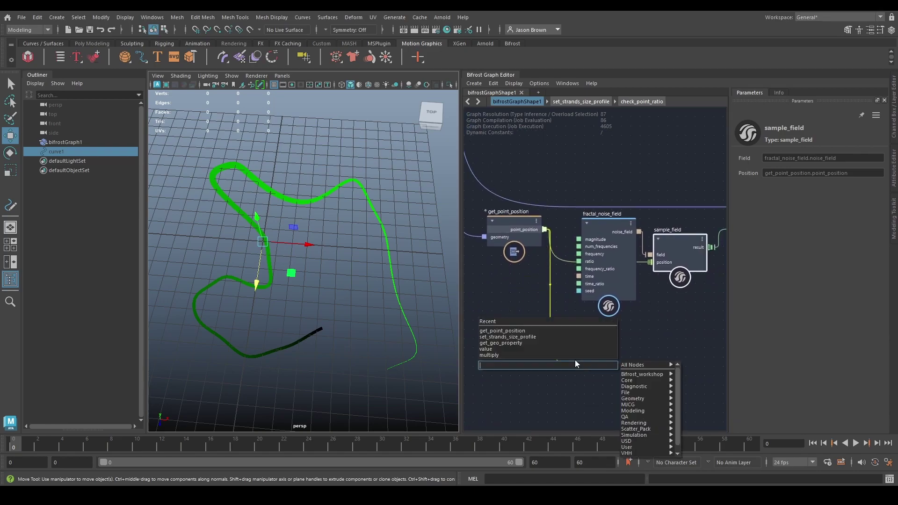
text(first_in)
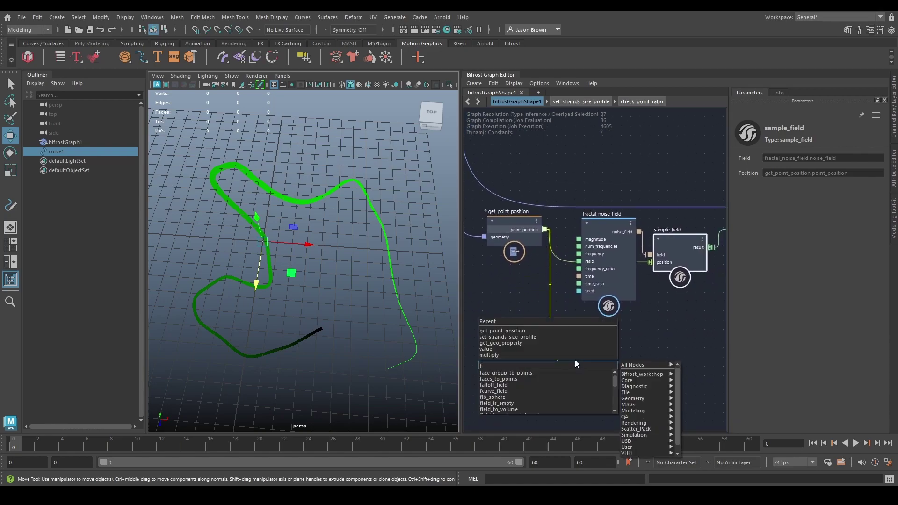
key(Return)
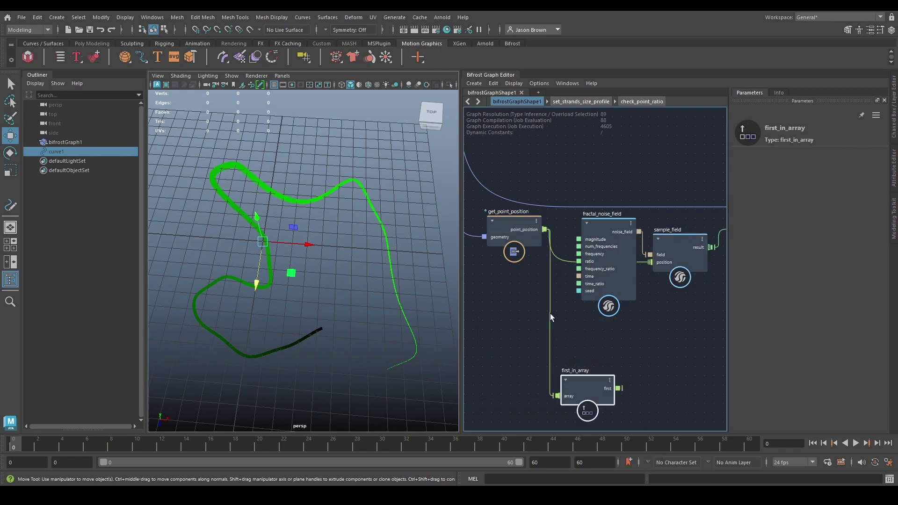
Step: Add a construct_points node fed by the first output of first_in_array
middle_drag(653, 399, 588, 368)
key(Tab)
text(construct)
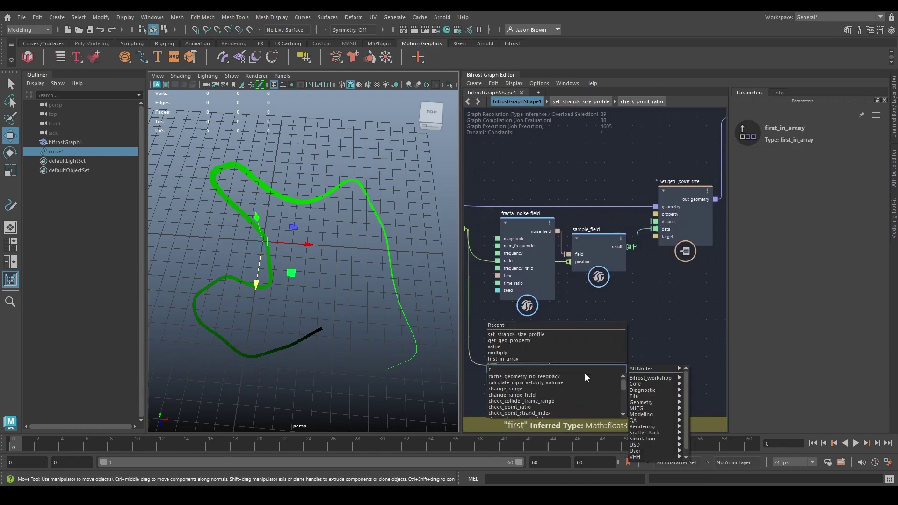
key(Down)
key(Down)
key(Down)
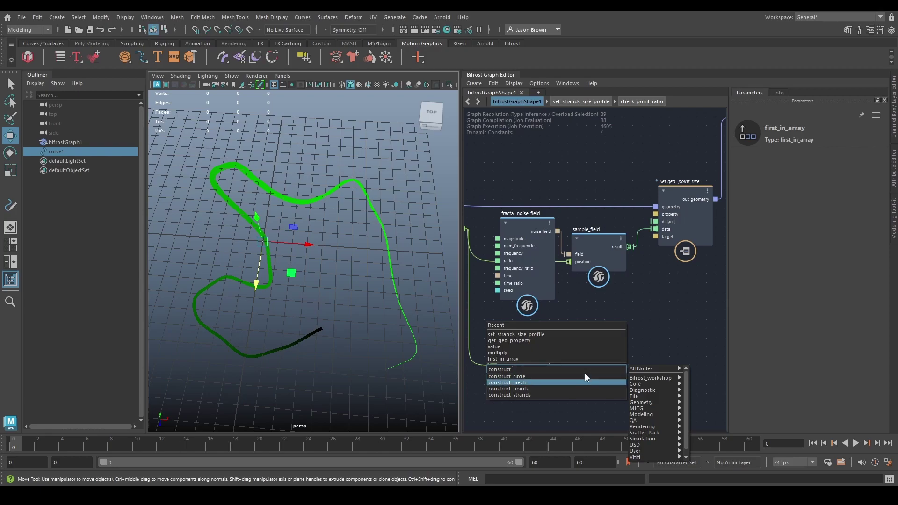
key(Return)
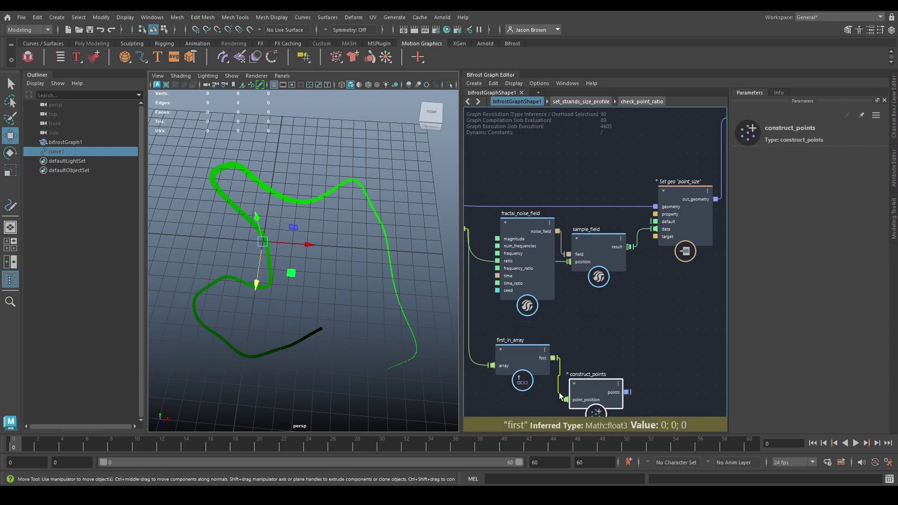
Step: Enable Fan-In on construct_points' point_position port and position the node beside first_in_array
drag(559, 393, 618, 324)
alt+middle_drag(588, 343, 595, 331)
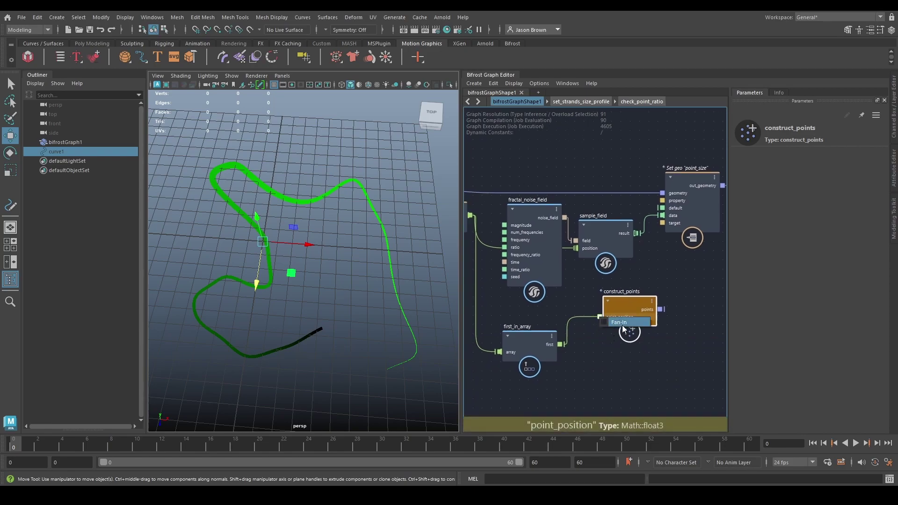
drag(630, 311, 628, 343)
Step: Add a point_scope node and connect construct_points' points output to its point_geo port
middle_drag(625, 341, 526, 345)
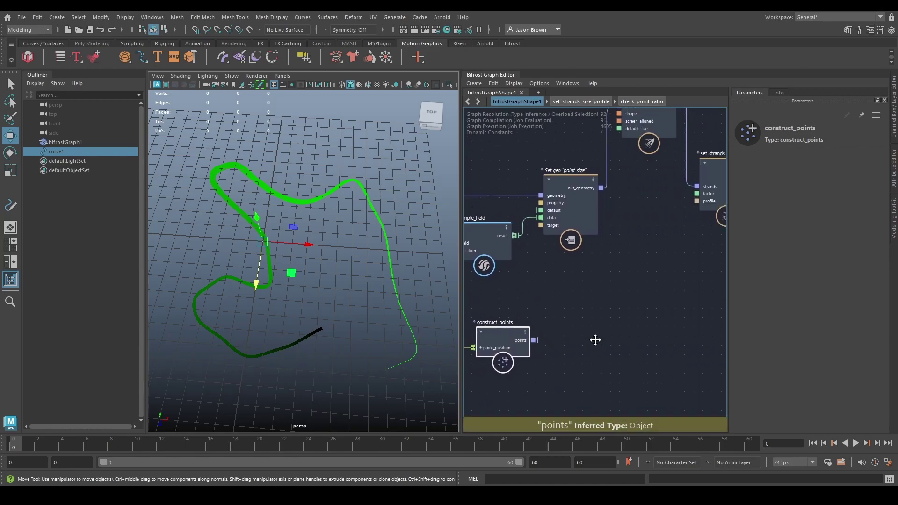
key(Tab)
text(point)
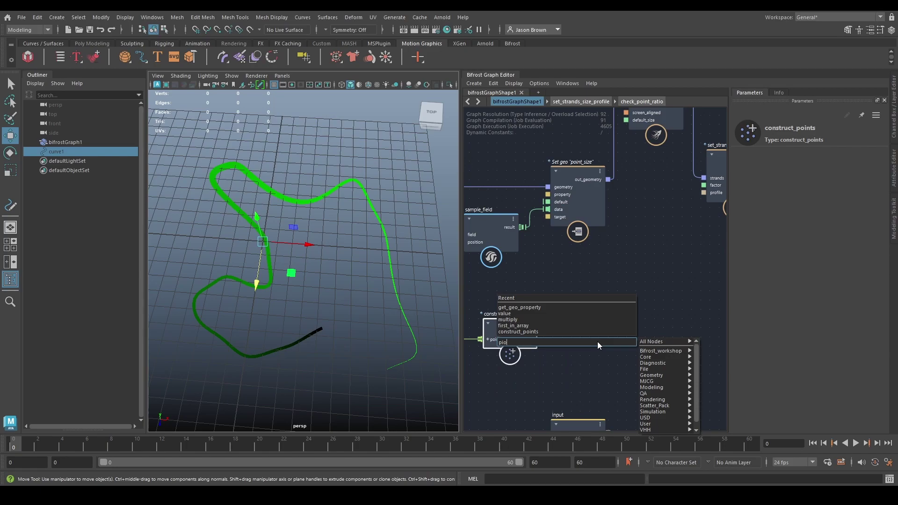
click(517, 380)
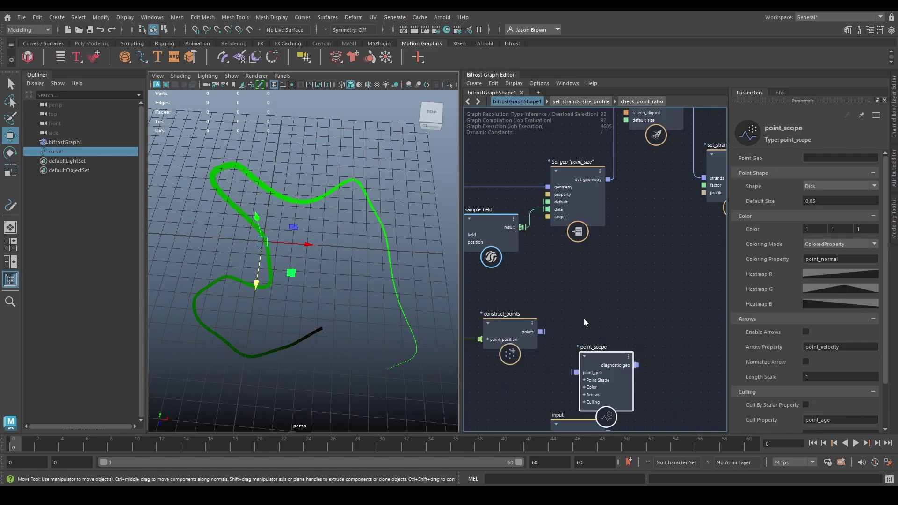
drag(541, 332, 667, 299)
Step: Add a terminal node and connect point_scope's diagnostic_geo output to its diagnostic port
key(Tab)
text(term)
key(Return)
drag(622, 331, 652, 330)
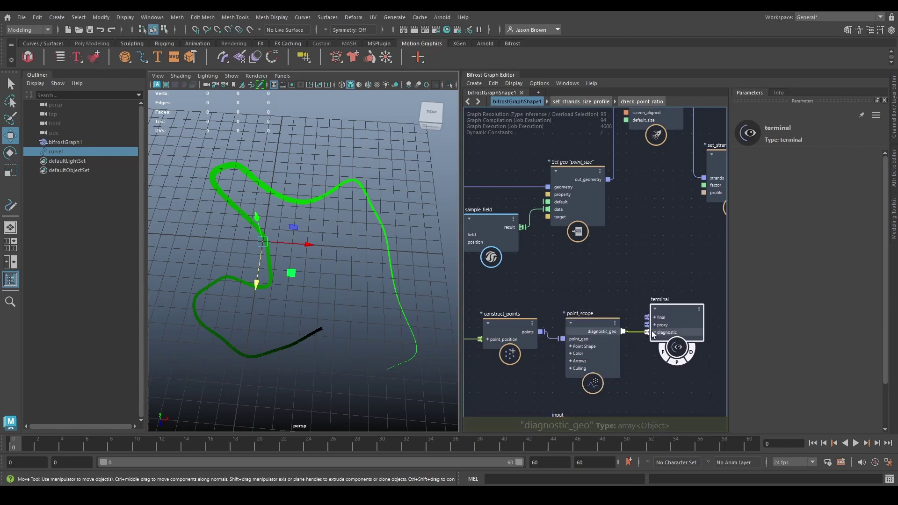
Step: Set point_scope's default point size to about 0.195
mouse_move(645, 381)
middle_down()
mouse_move(663, 365)
mouse_move(680, 368)
middle_up()
mouse_move(549, 353)
middle_down()
mouse_move(644, 357)
mouse_move(467, 357)
middle_up()
click(570, 358)
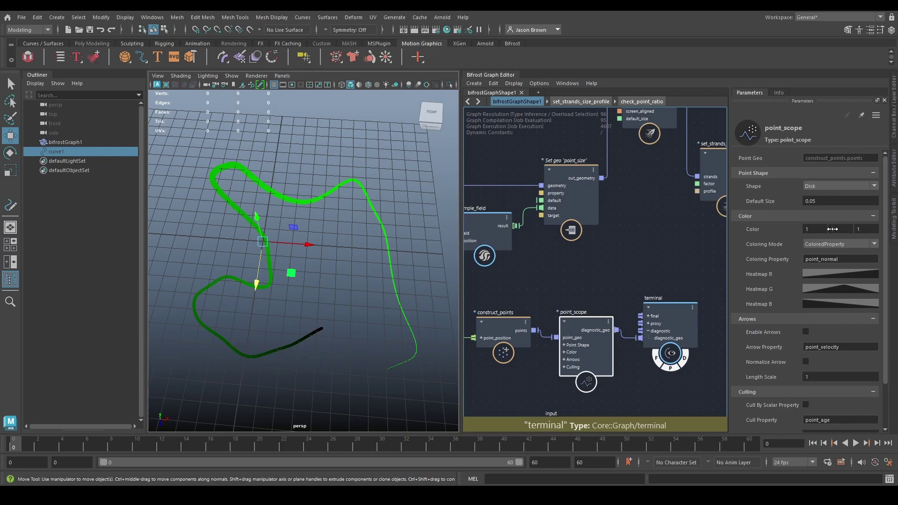
drag(826, 201, 853, 206)
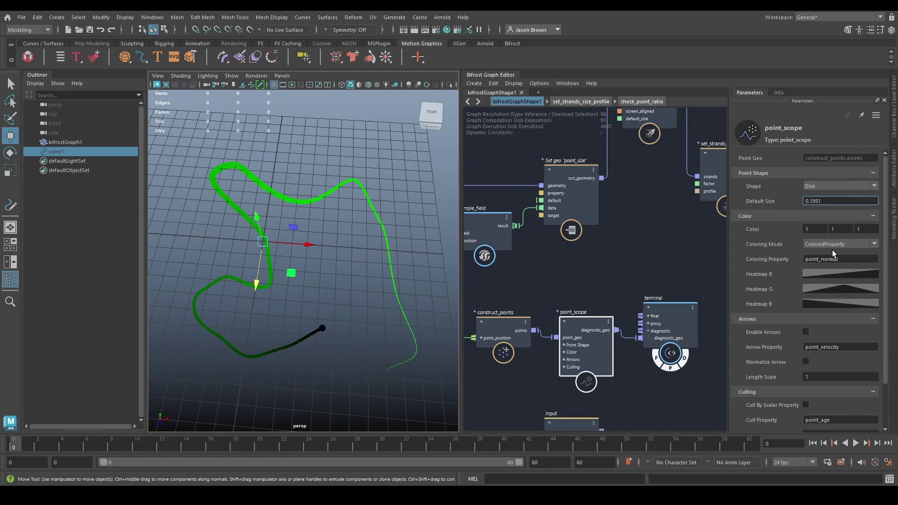
Step: Examine the first_in_array node and the point marker at the dark end of the curve in the viewport
click(538, 348)
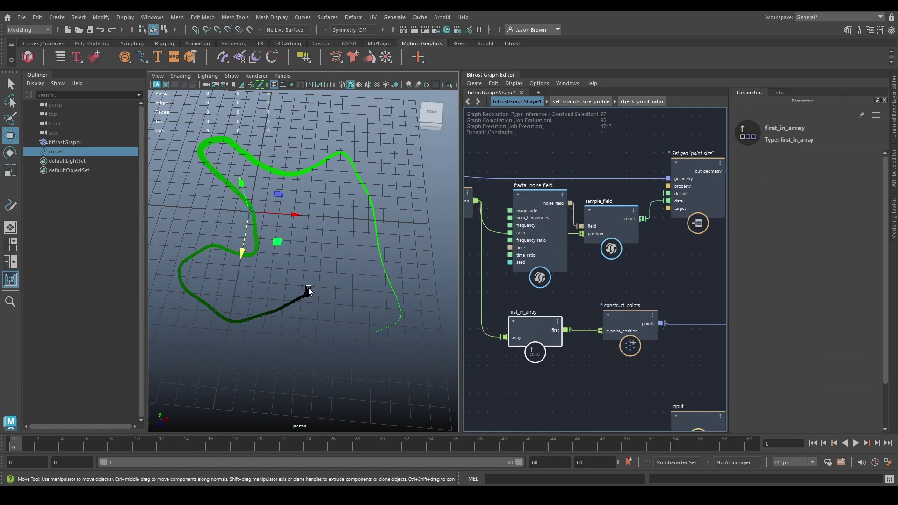
alt+middle_drag(325, 313, 344, 316)
alt+right_drag(344, 316, 382, 341)
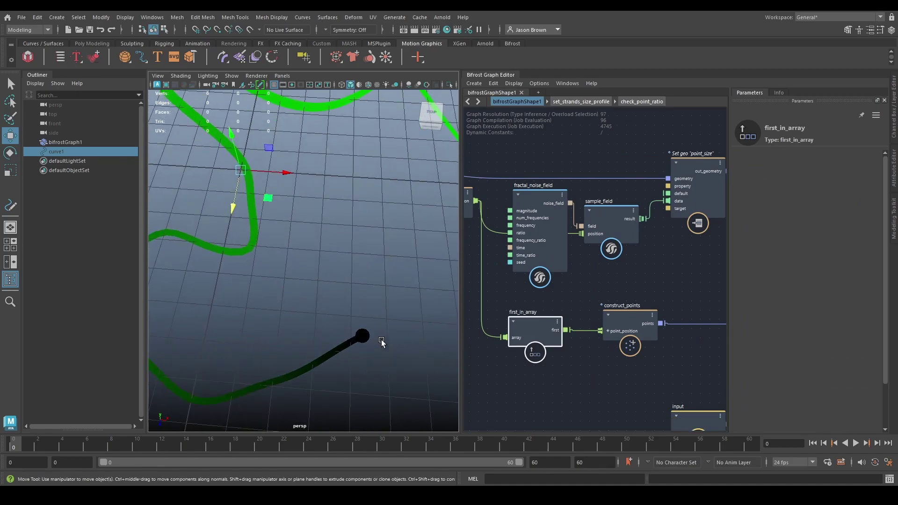
alt+right_drag(442, 335, 405, 335)
alt+middle_drag(405, 335, 388, 335)
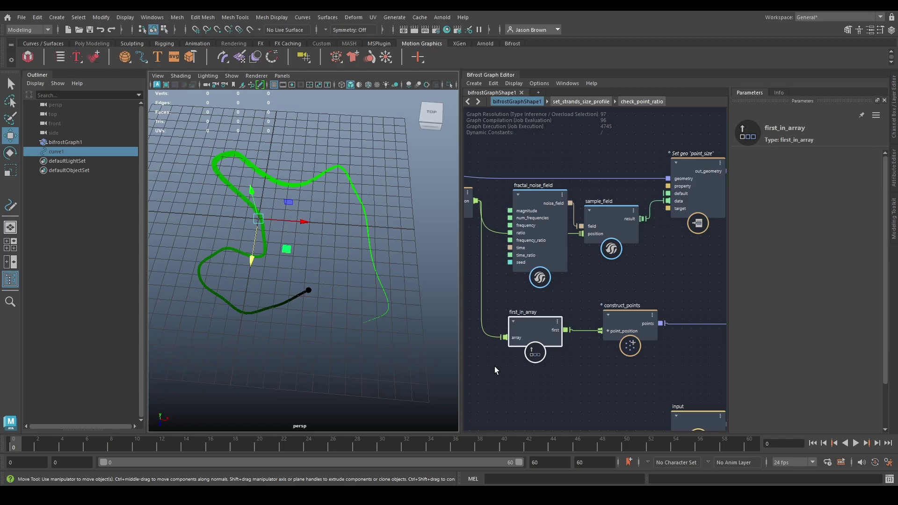
Step: Add a get_from_array node below first_in_array
alt+middle_drag(539, 356, 541, 332)
key(Tab)
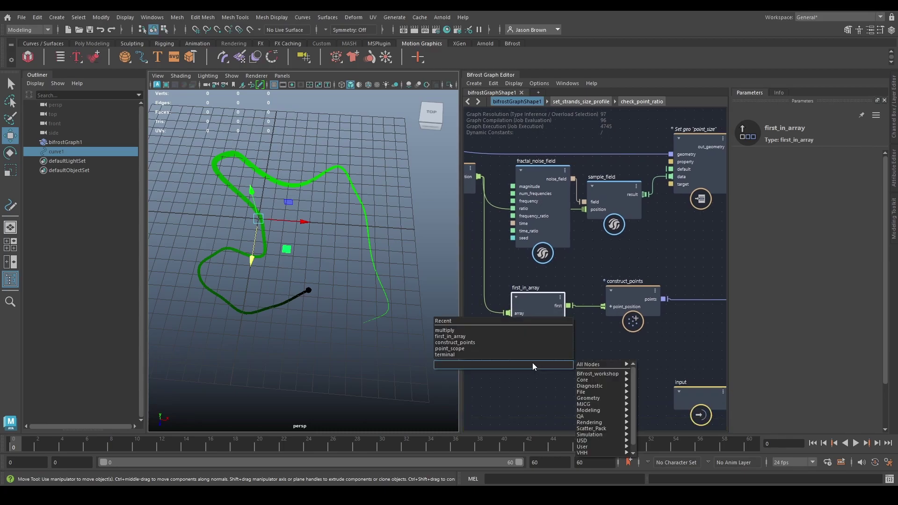
text(getfrom)
key(Return)
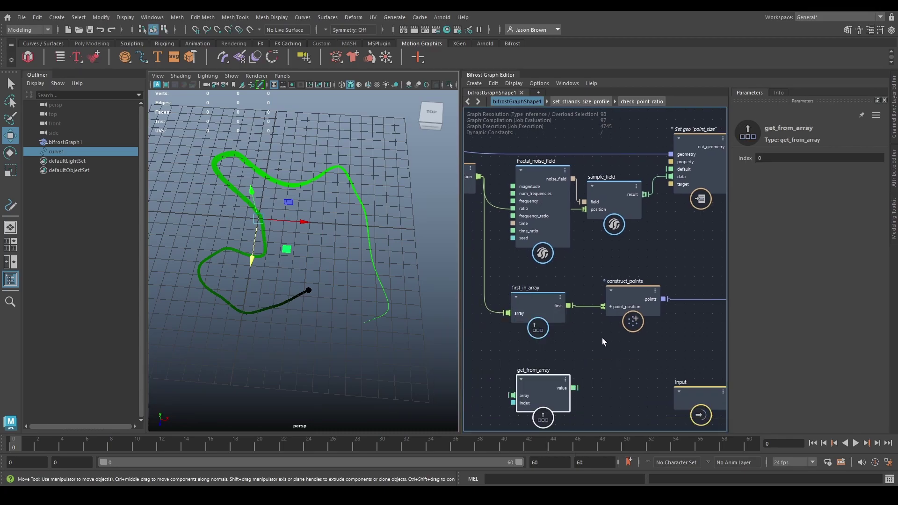
drag(531, 381, 528, 358)
Step: Connect point_position to get_from_array's array port and its value output to construct_points, and set its index to 142
middle_drag(527, 357, 614, 375)
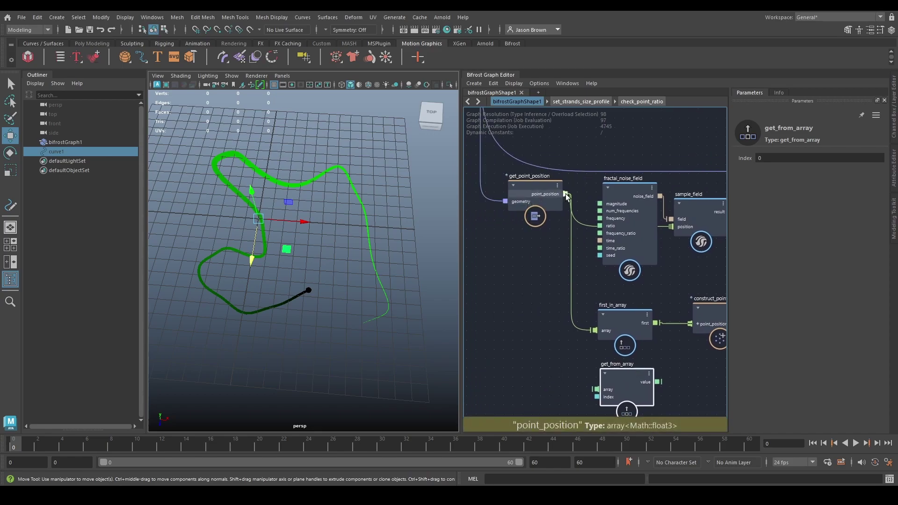
drag(565, 193, 596, 388)
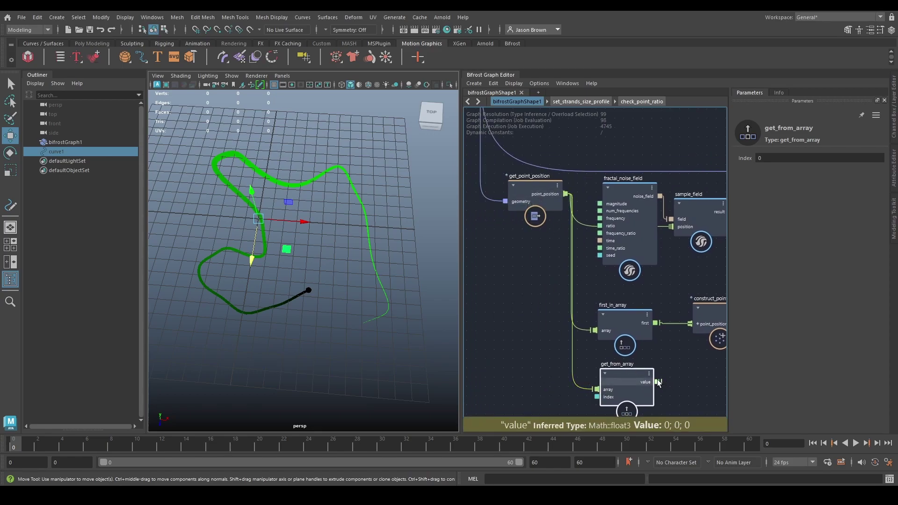
drag(658, 380, 690, 325)
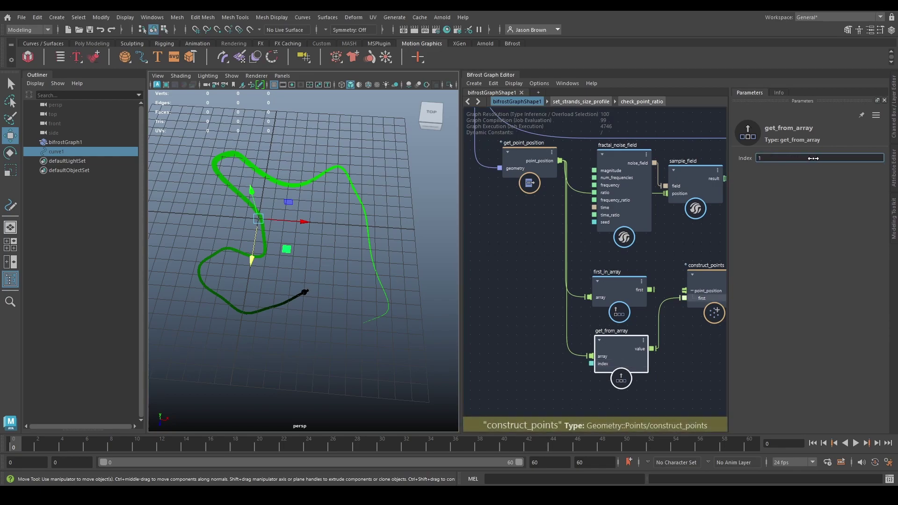
drag(862, 158, 886, 158)
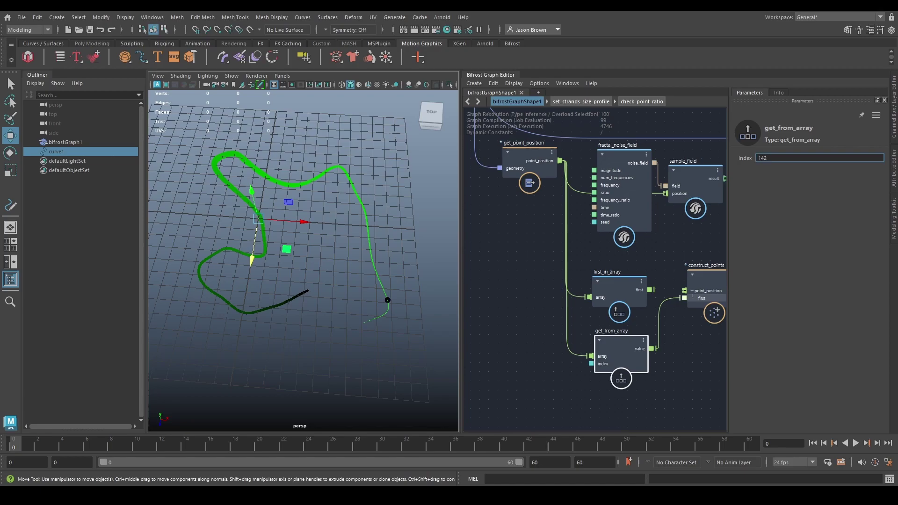
Step: Add a last_in_array node, connect point_position to its array port, and feed its last output into construct_points
middle_drag(650, 316, 624, 270)
key(Tab)
text(last)
key(Return)
middle_drag(610, 357, 496, 287)
click(568, 166)
click(497, 322)
drag(558, 315, 586, 192)
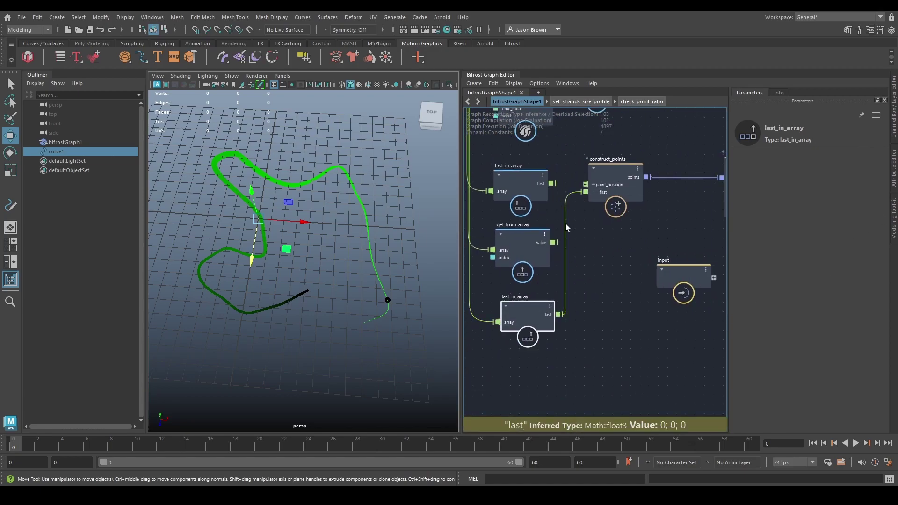
Step: Examine the point marker on the curve in the viewport and the point_ratio and multiply nodes in the graph
mouse_move(718, 319)
middle_down()
mouse_move(612, 328)
mouse_move(589, 358)
middle_up()
middle_drag(590, 309, 650, 330)
middle_drag(706, 312, 503, 384)
middle_drag(624, 312, 543, 339)
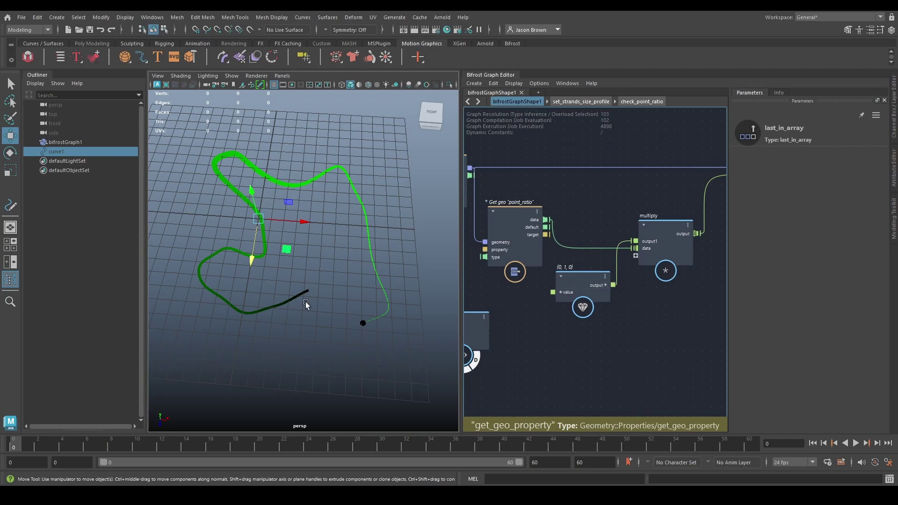
middle_drag(618, 342, 667, 337)
scroll(667, 338, down, 3)
middle_drag(572, 335, 703, 304)
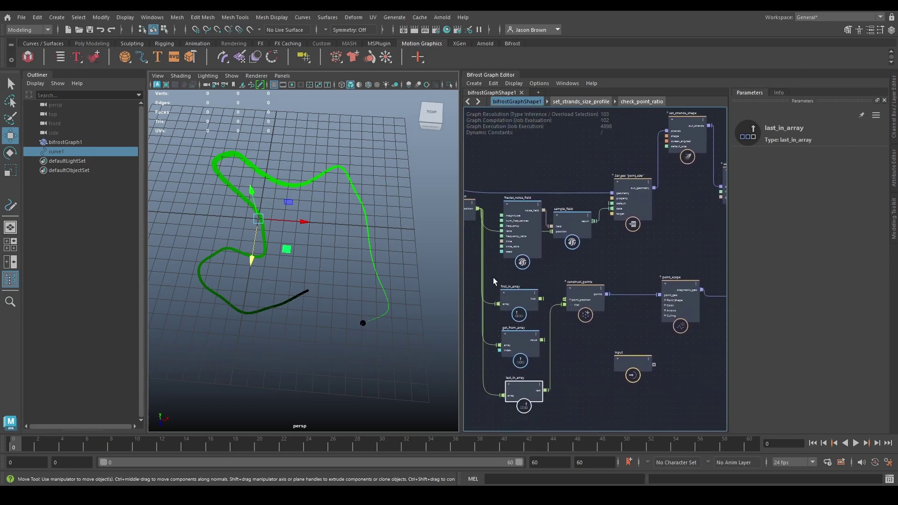
Step: Delete the three array nodes together with construct_points, point_scope, the extra input node and the diagnostic terminal
drag(495, 274, 708, 423)
middle_drag(718, 357, 603, 375)
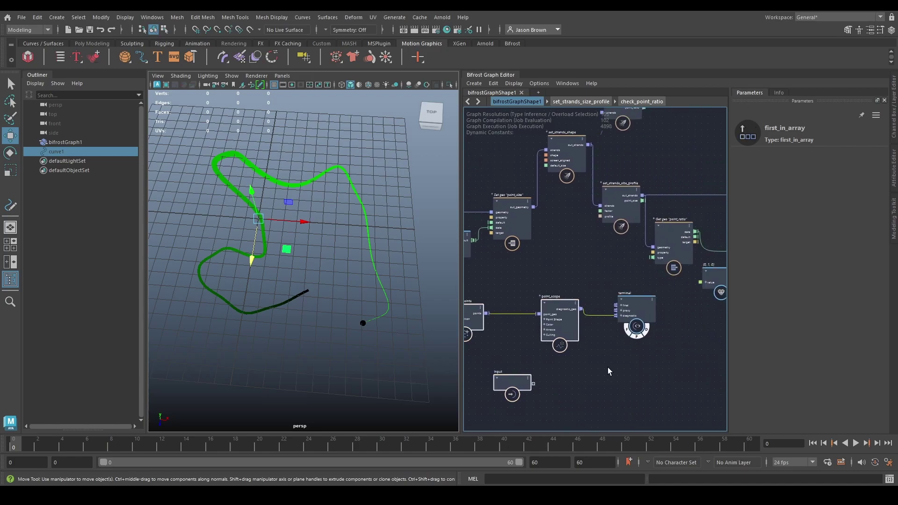
shift+click(643, 310)
key(Delete)
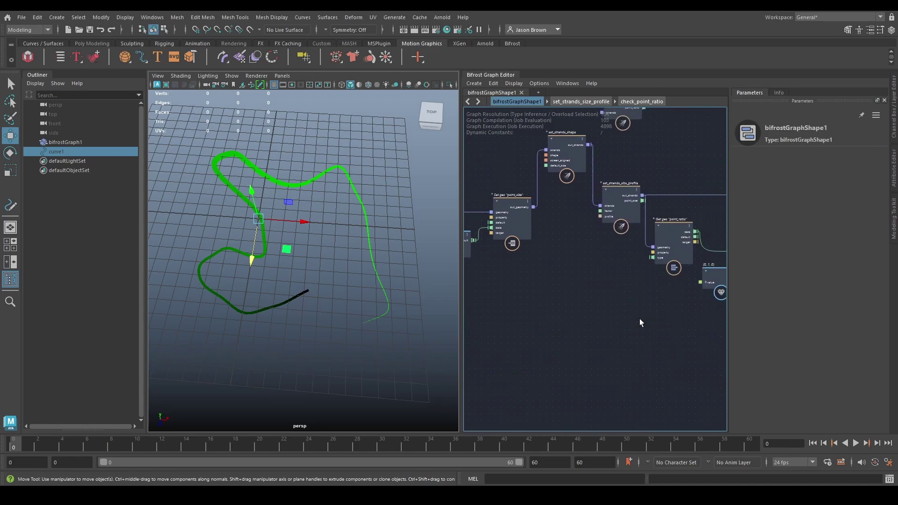
Step: Load the grass wind example from the Strands category of the Bifrost Browser, and hide bifrostGraph1
click(152, 18)
click(214, 164)
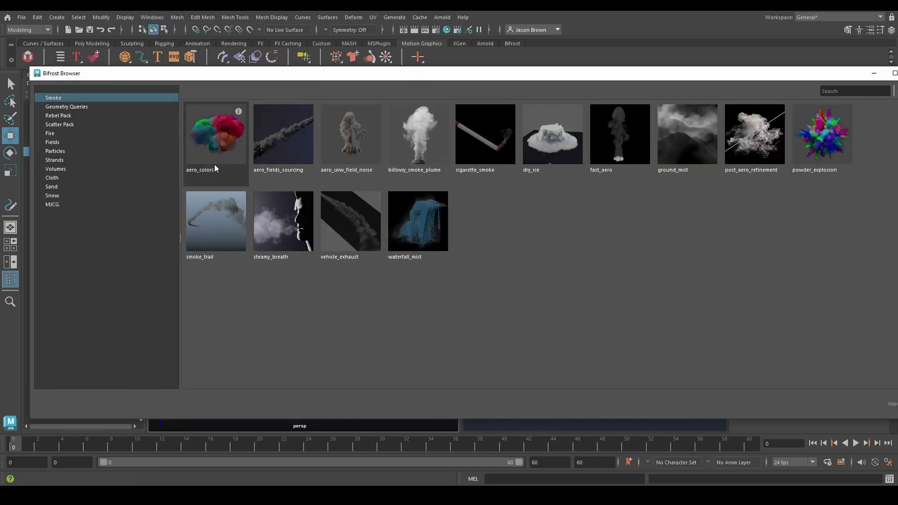
click(63, 160)
click(273, 147)
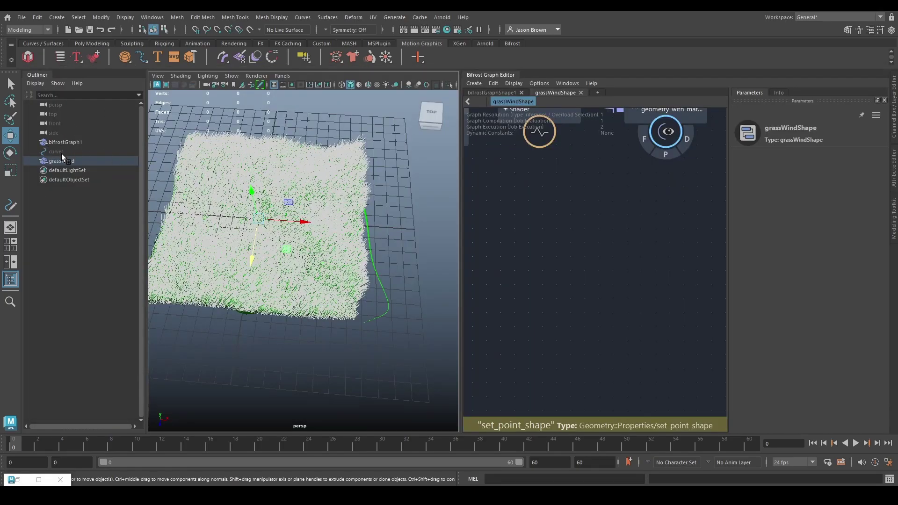
click(66, 142)
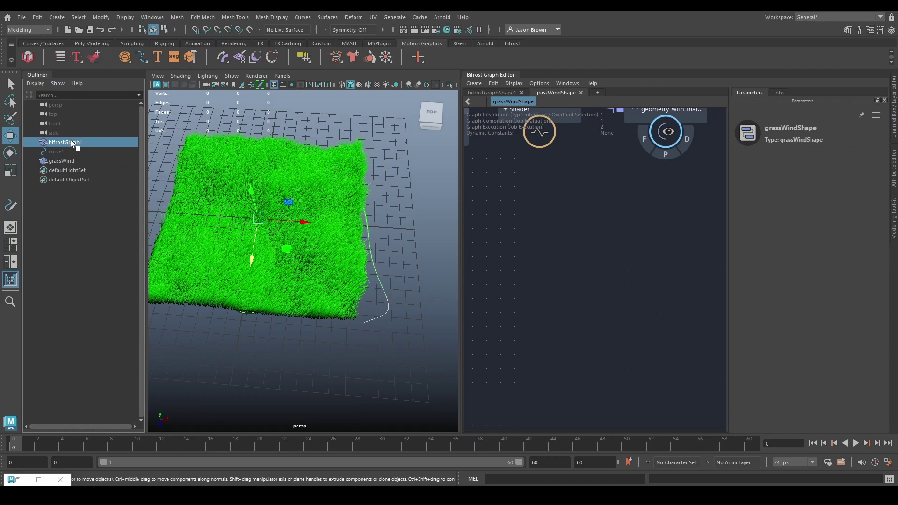
Step: Examine the grass field in the viewport and the scattering nodes in the grassWindShape graph
alt+drag(293, 262, 337, 235)
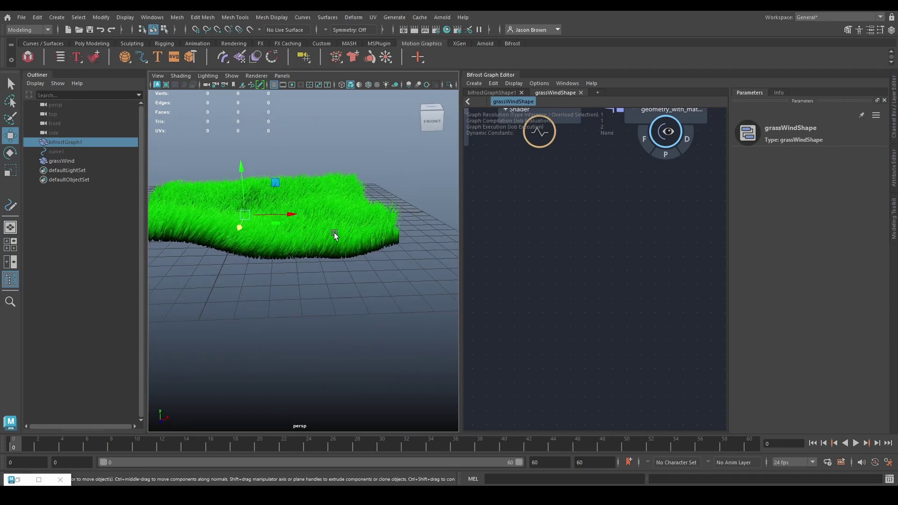
middle_drag(541, 203, 818, 312)
scroll(659, 258, down, 5)
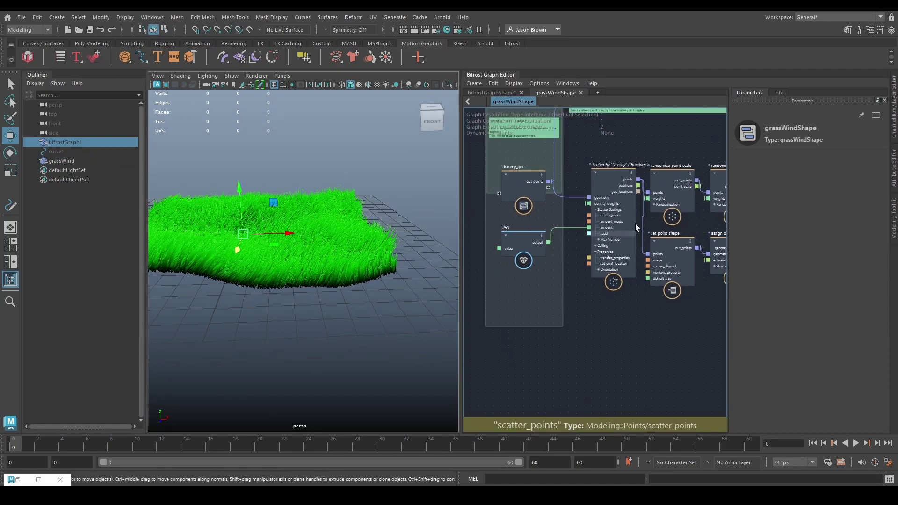
middle_drag(642, 187, 631, 298)
middle_drag(689, 287, 435, 269)
middle_drag(535, 220, 794, 262)
scroll(588, 315, up, 4)
scroll(526, 298, up, 1)
middle_drag(524, 297, 540, 249)
scroll(582, 271, down, 2)
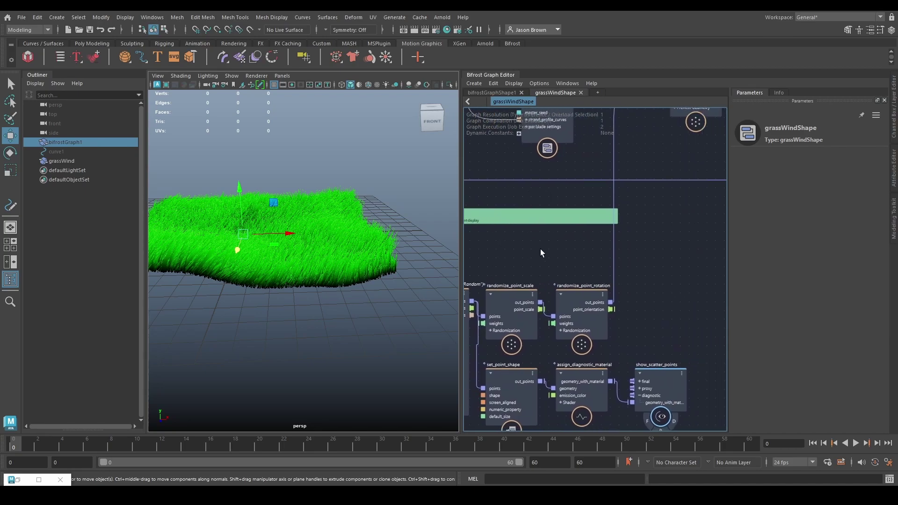
Step: Examine the grass from a higher angle and the graph's instancing and blade_generator nodes
middle_drag(652, 255, 655, 262)
alt+drag(263, 255, 344, 291)
middle_drag(635, 291, 463, 419)
middle_drag(648, 357, 713, 363)
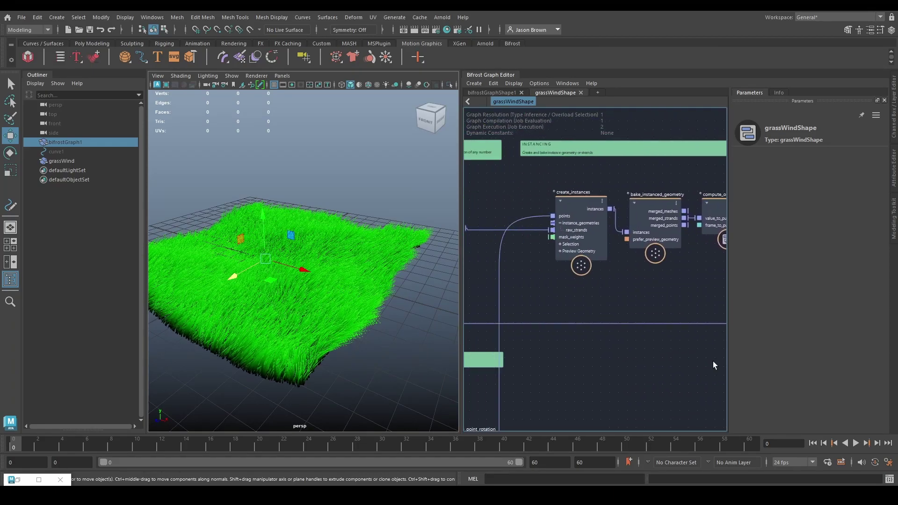
middle_drag(597, 301, 713, 303)
middle_drag(563, 284, 628, 262)
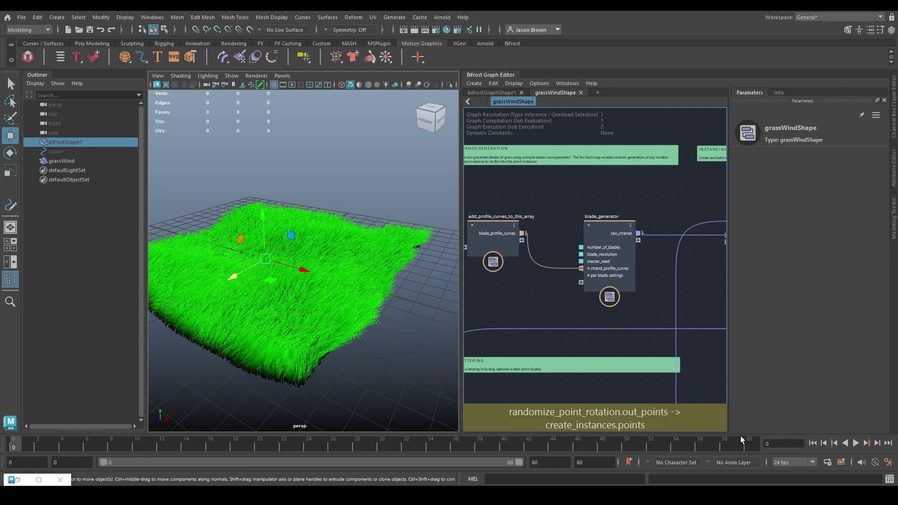
Step: Play the grass animation and examine the blades up close from their base to their tips
click(855, 444)
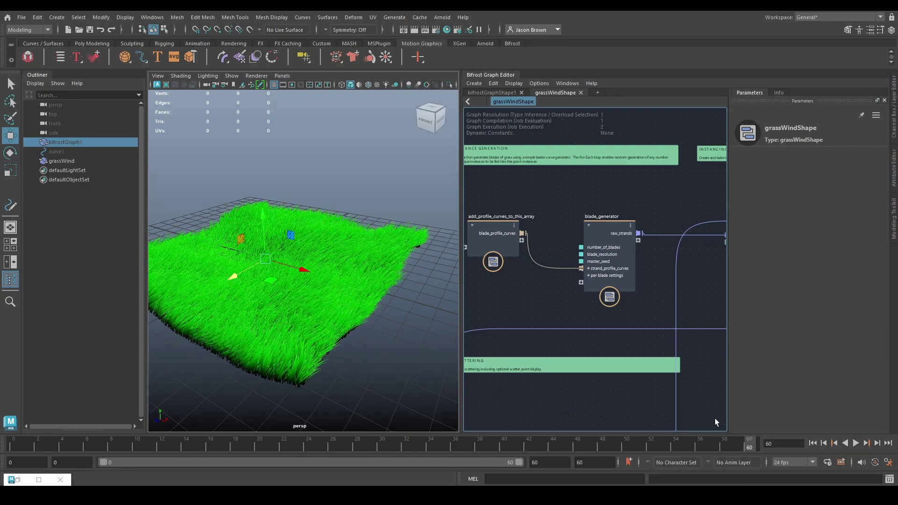
alt+drag(316, 315, 339, 271)
alt+right_drag(339, 271, 363, 295)
alt+drag(363, 294, 363, 287)
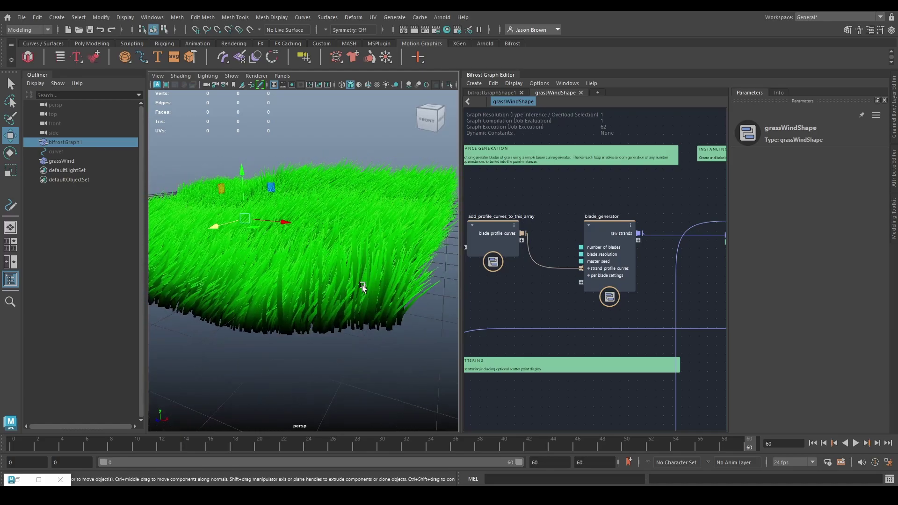
alt+middle_drag(363, 286, 362, 267)
alt+right_drag(363, 267, 392, 283)
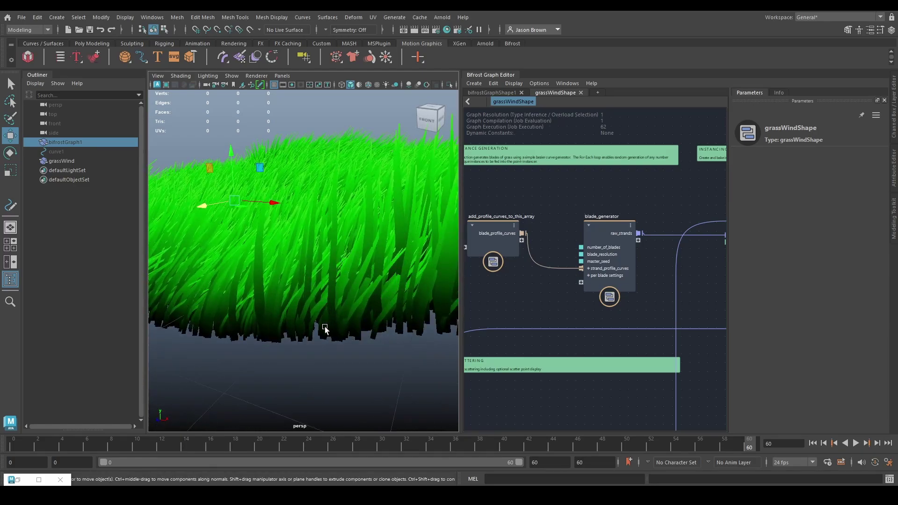
alt+middle_drag(325, 328, 305, 356)
alt+middle_drag(401, 351, 338, 369)
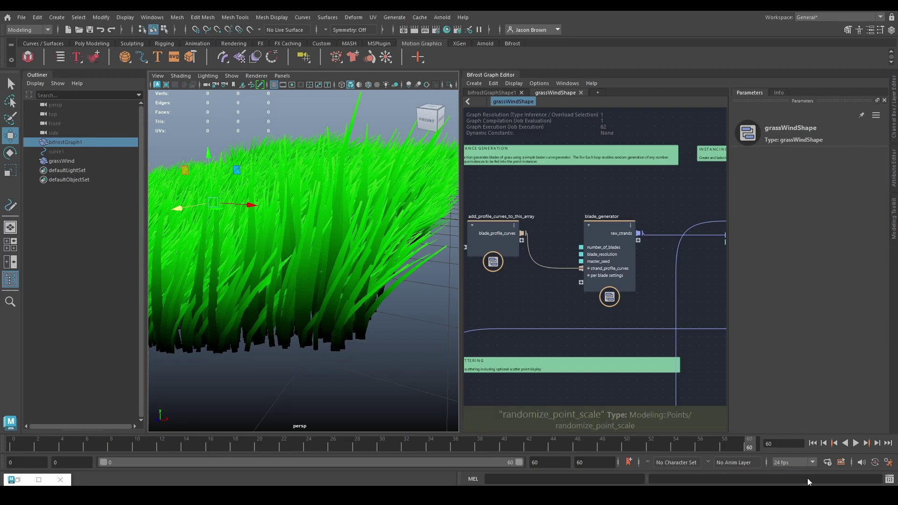
click(856, 443)
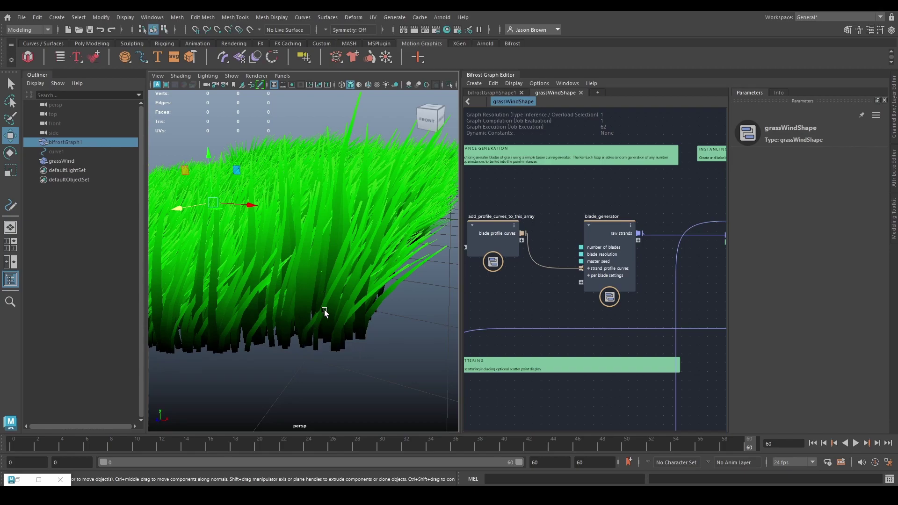
click(855, 443)
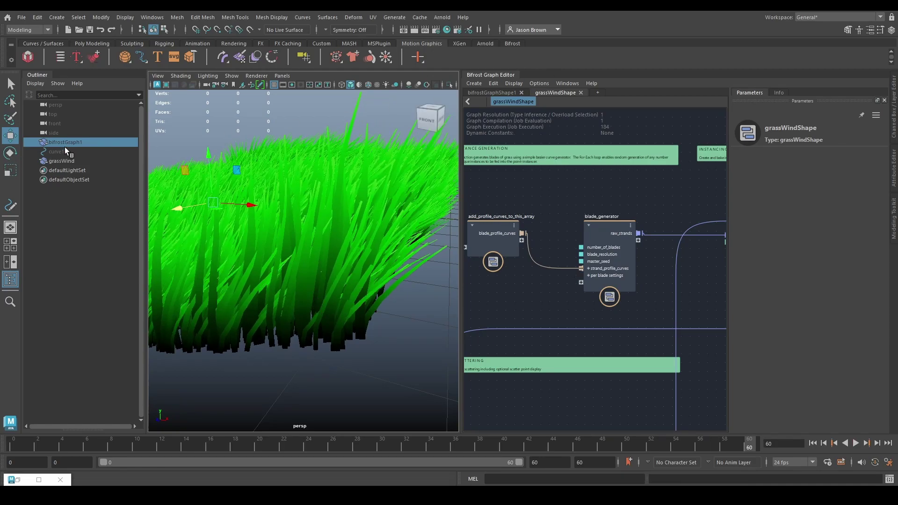
Step: Delete the grassWind object and show bifrostGraph1 again
click(62, 160)
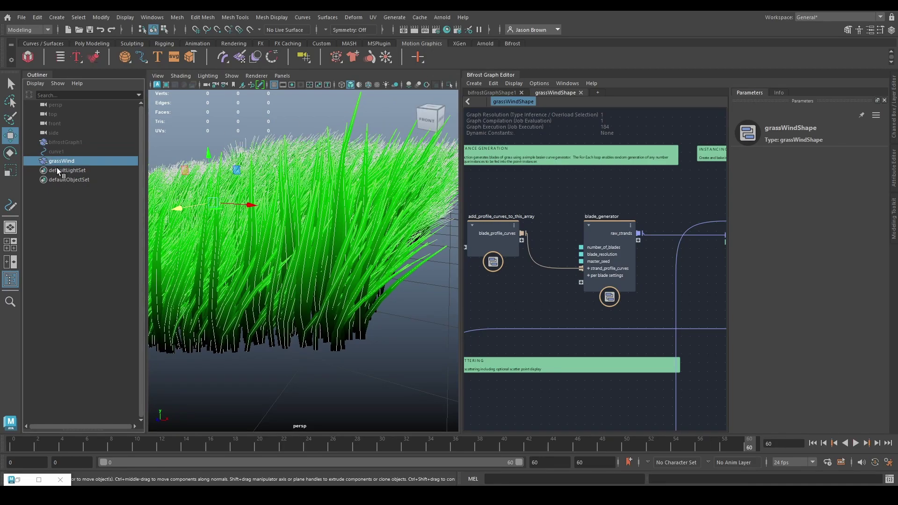
key(Delete)
click(76, 144)
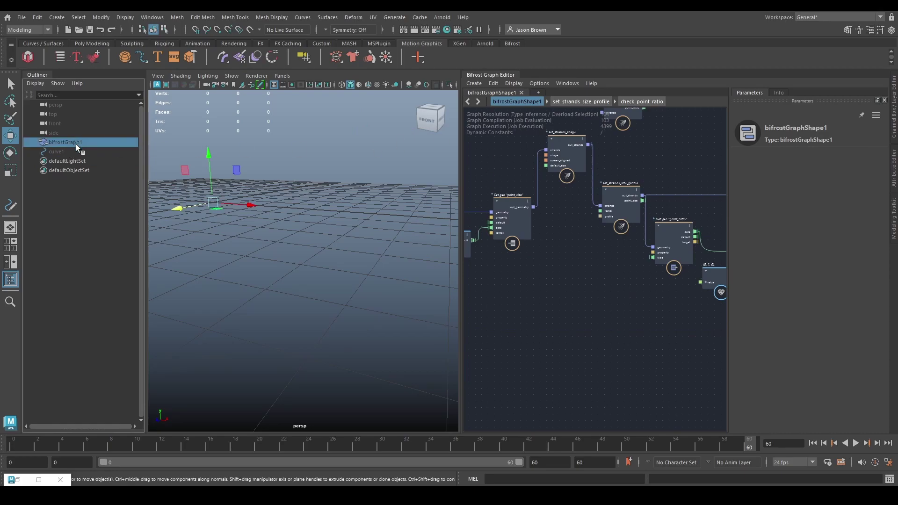
key(h)
Step: Examine the whole curve in the viewport and the point_size, set_strands_shape and set_strands_size_profile nodes in the graph
alt+drag(289, 268, 319, 277)
alt+right_drag(318, 278, 252, 274)
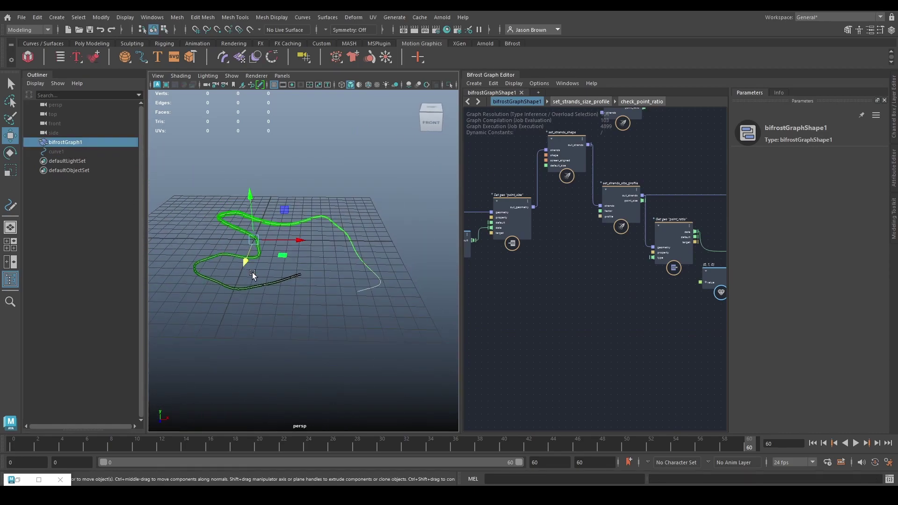
alt+drag(252, 274, 300, 318)
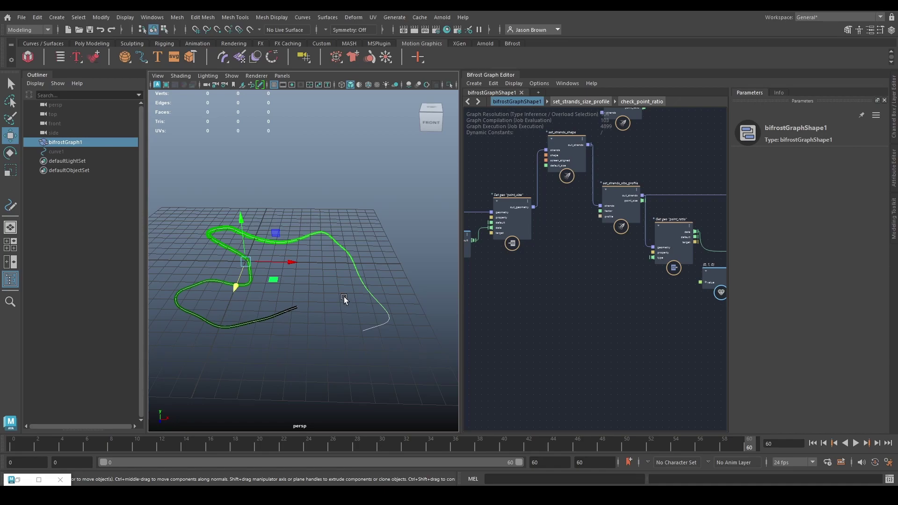
alt+middle_drag(375, 287, 367, 300)
alt+right_drag(367, 299, 388, 307)
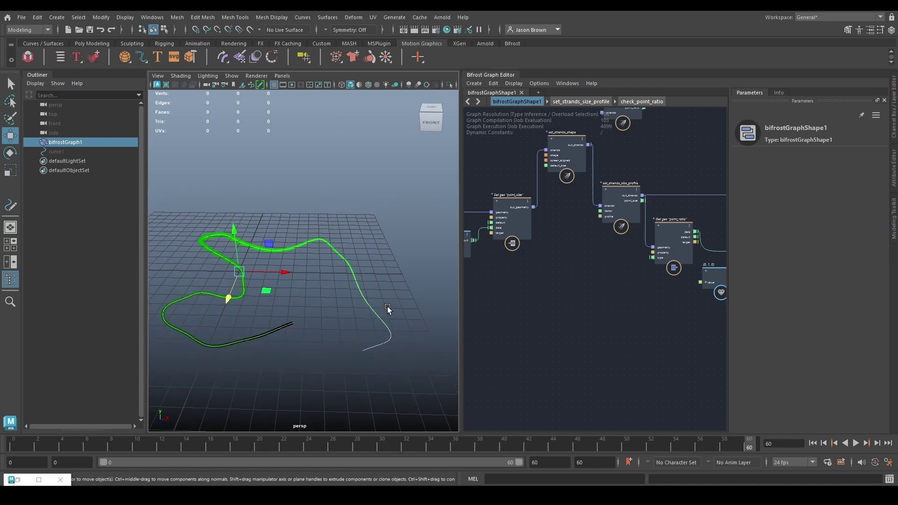
scroll(650, 306, down, 1)
alt+middle_drag(652, 307, 714, 351)
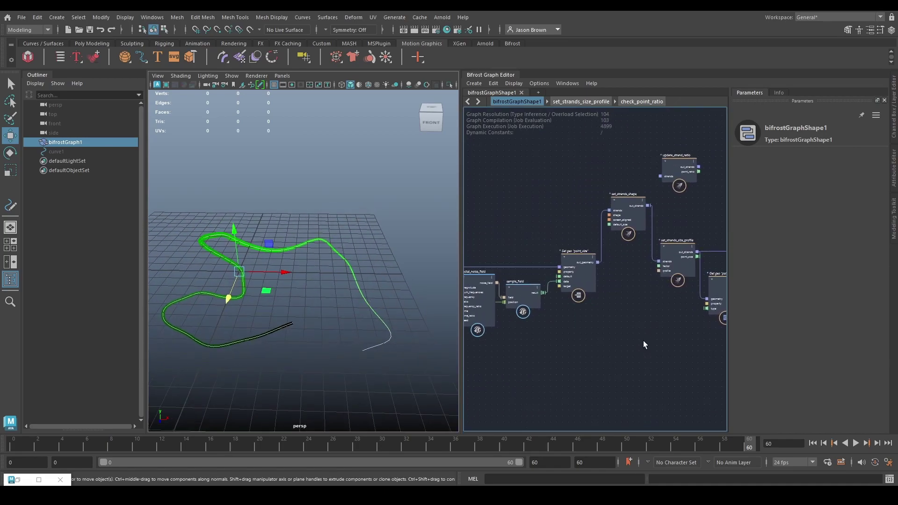
scroll(643, 342, up, 2)
alt+middle_drag(643, 340, 656, 322)
alt+drag(363, 338, 354, 364)
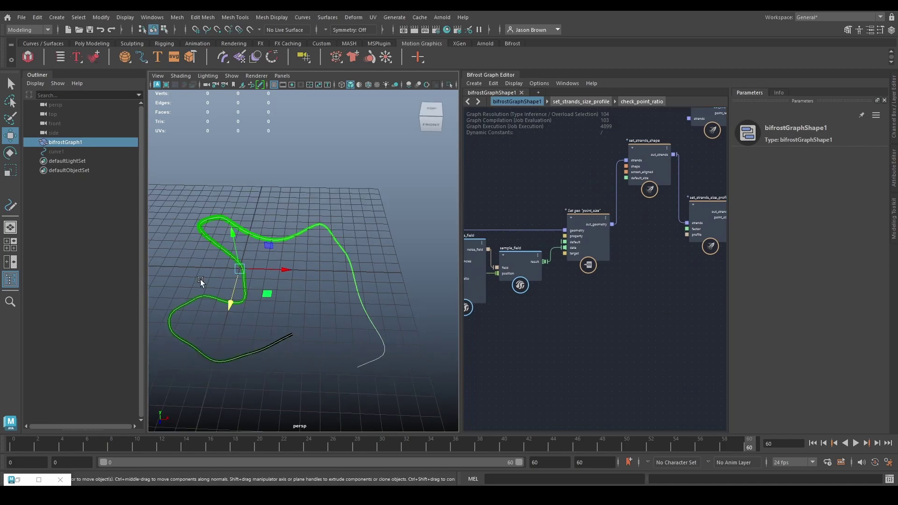